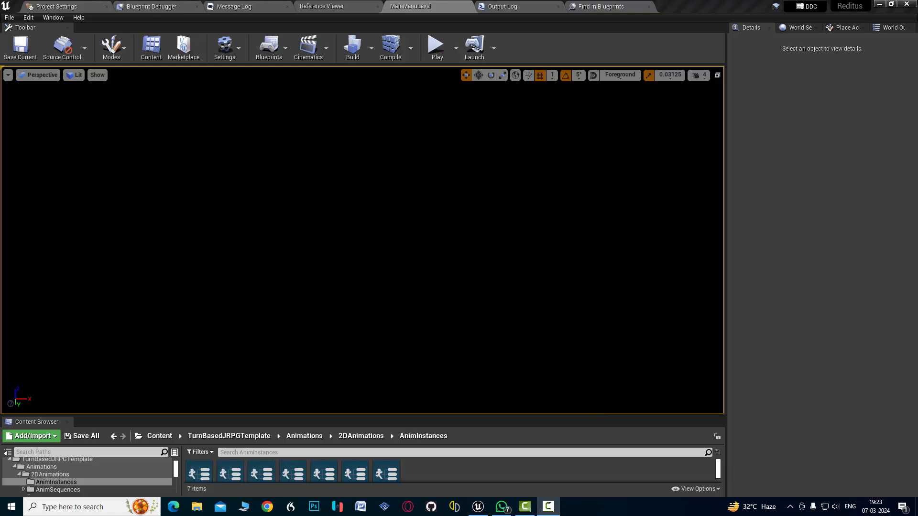
Examine the installed plugins for PaperZD in the Plugins window, and close that window.
left_click(46, 19)
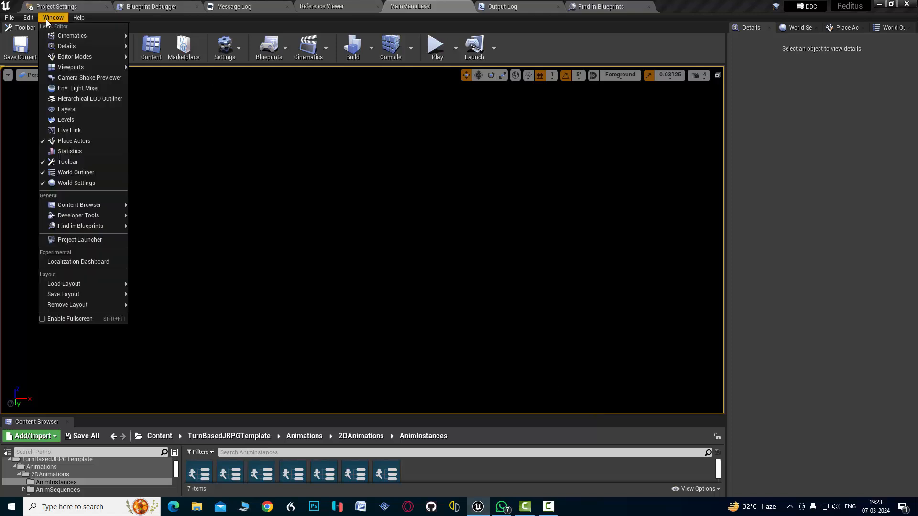
mouse_move(25, 21)
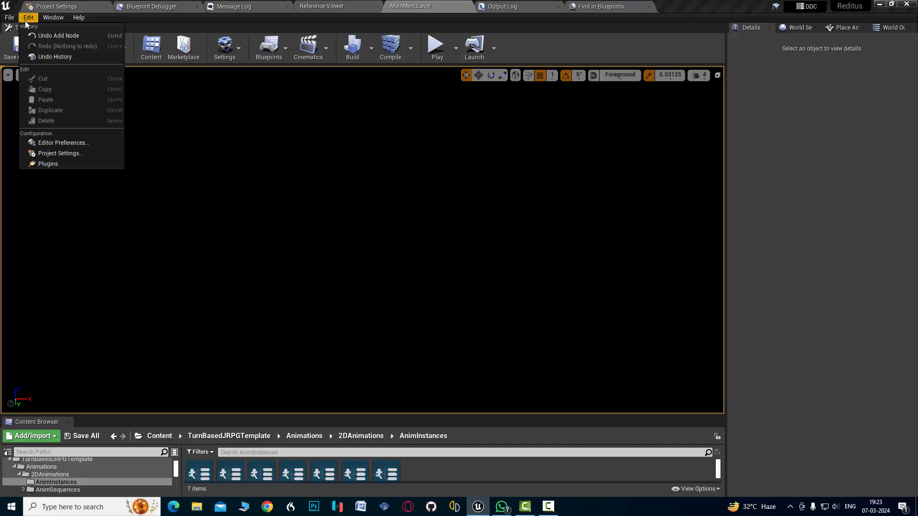
left_click(47, 164)
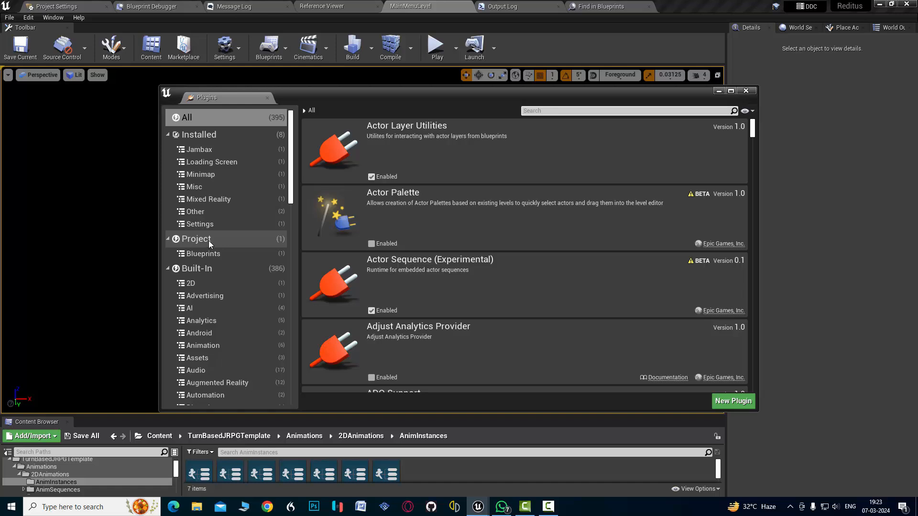
left_click(213, 138)
scroll(457, 243, "down", 5)
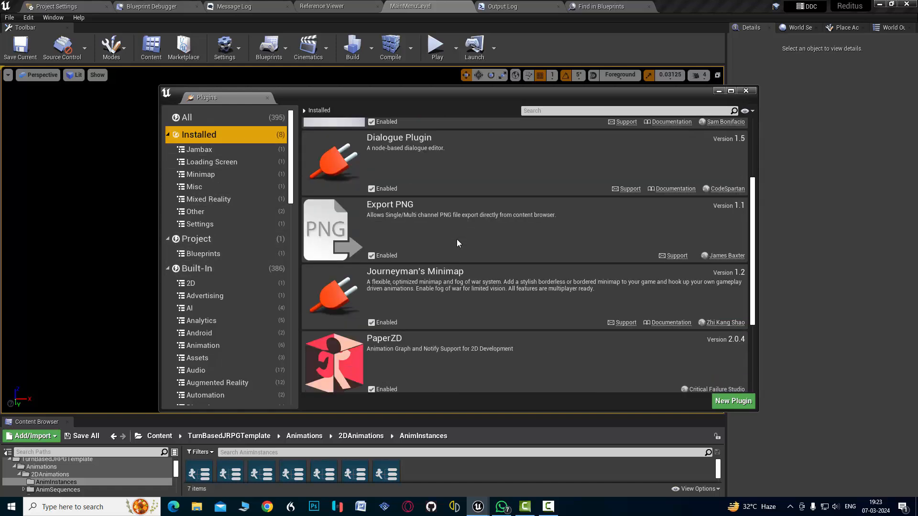
left_click(389, 200)
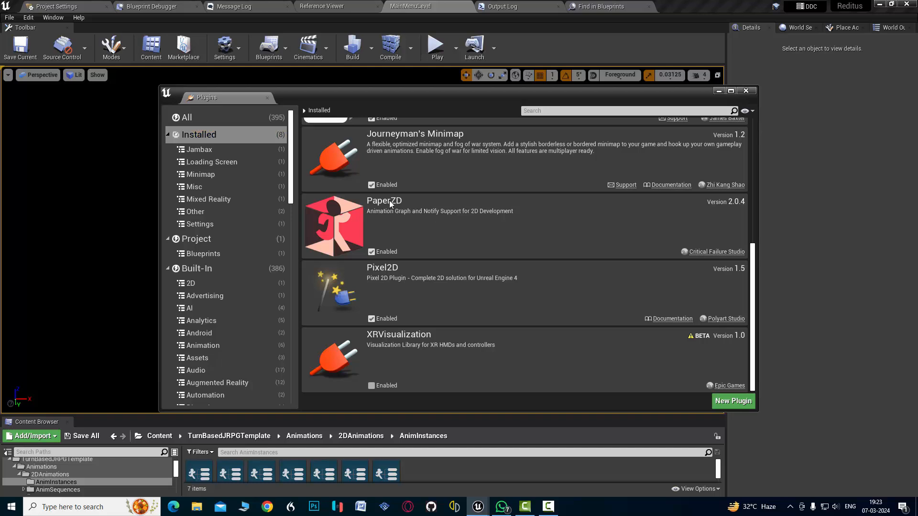
left_click(718, 92)
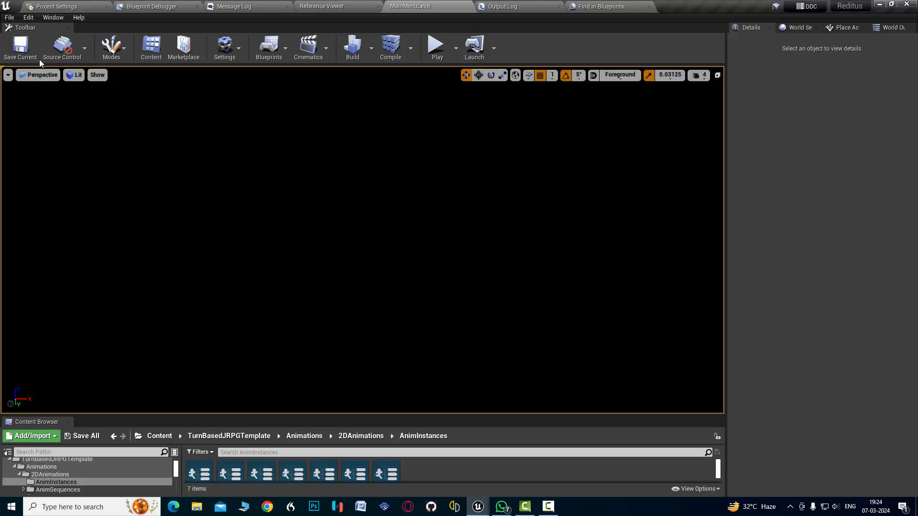
left_click(53, 17)
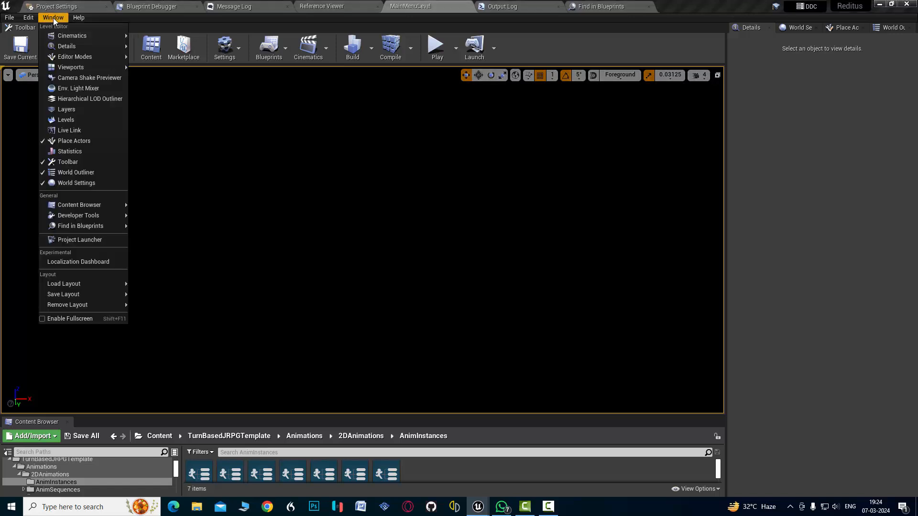
mouse_move(32, 18)
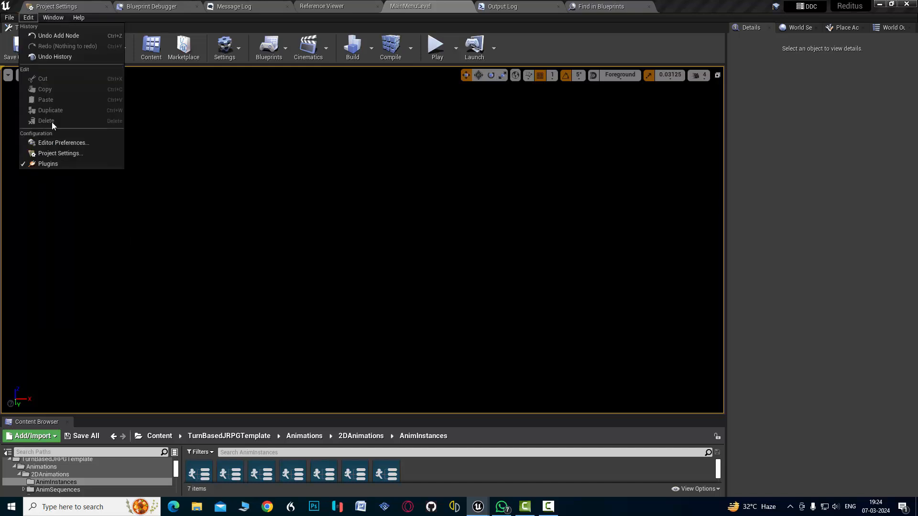
left_click(47, 164)
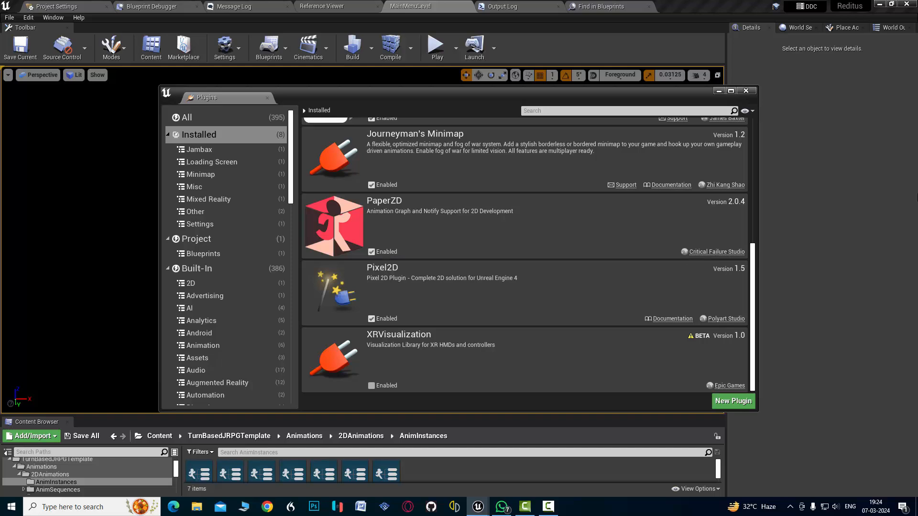
left_click(746, 91)
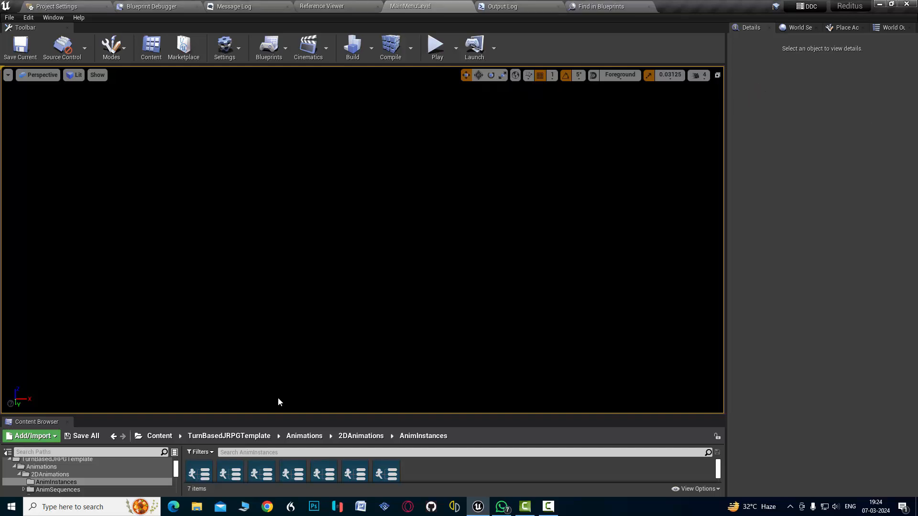
Open the PrologueMap level from the maps folder and bring up its viewport.
left_click_drag(273, 416, 275, 407)
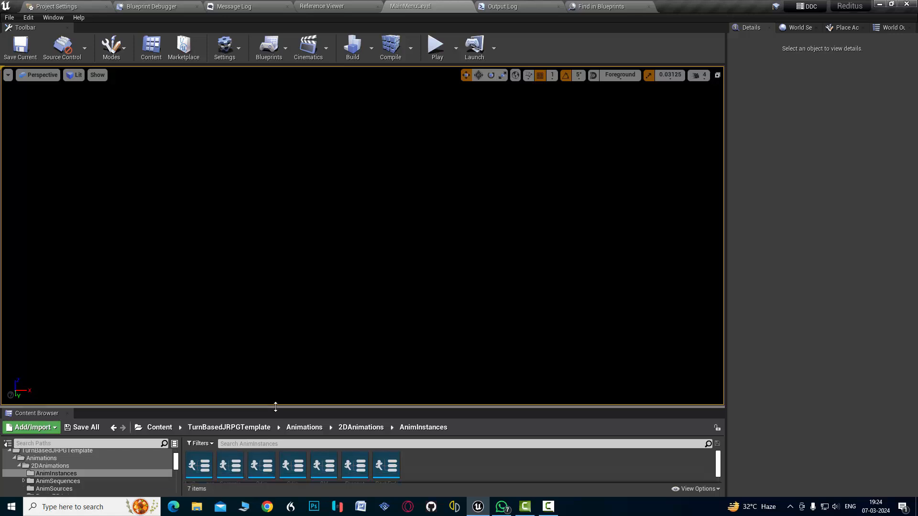
left_click(9, 17)
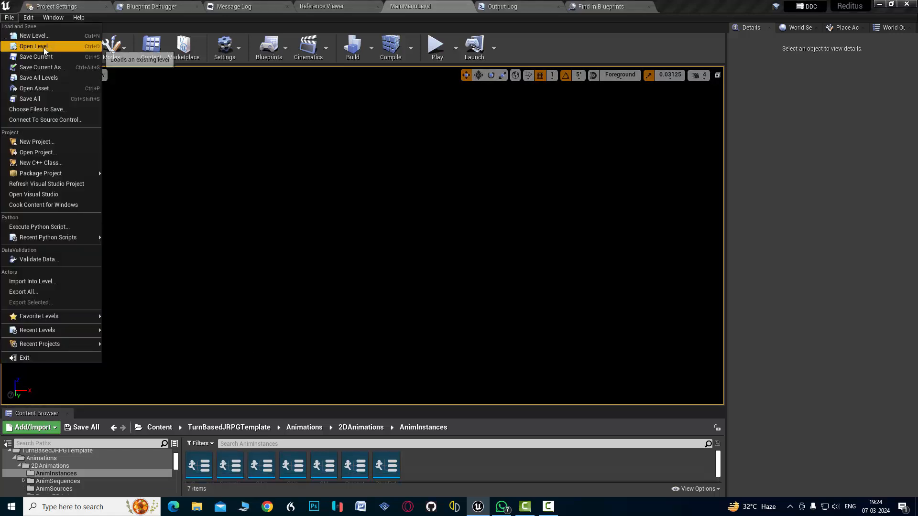
left_click(44, 46)
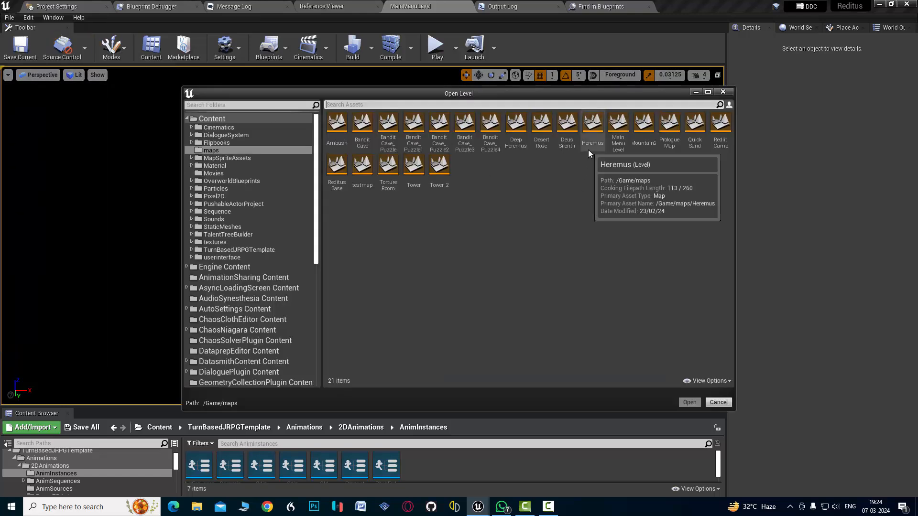
double_click(670, 140)
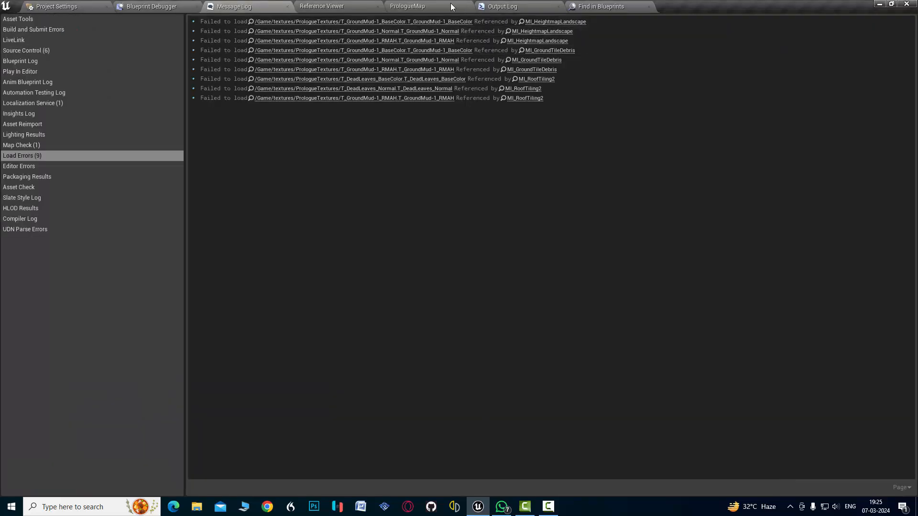
left_click(430, 6)
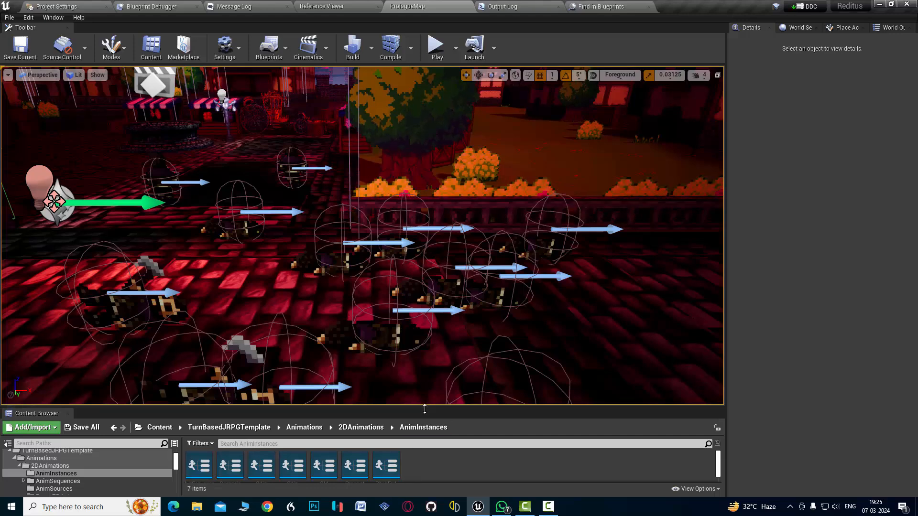
Enlarge the Content Browser and open the PaperZDActors folder inside 2DAnimations.
left_click_drag(425, 406, 421, 337)
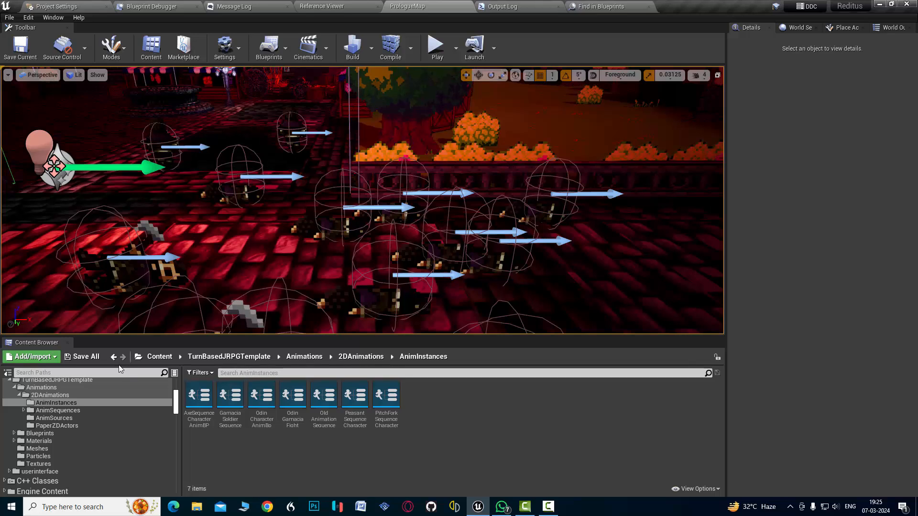
left_click(370, 358)
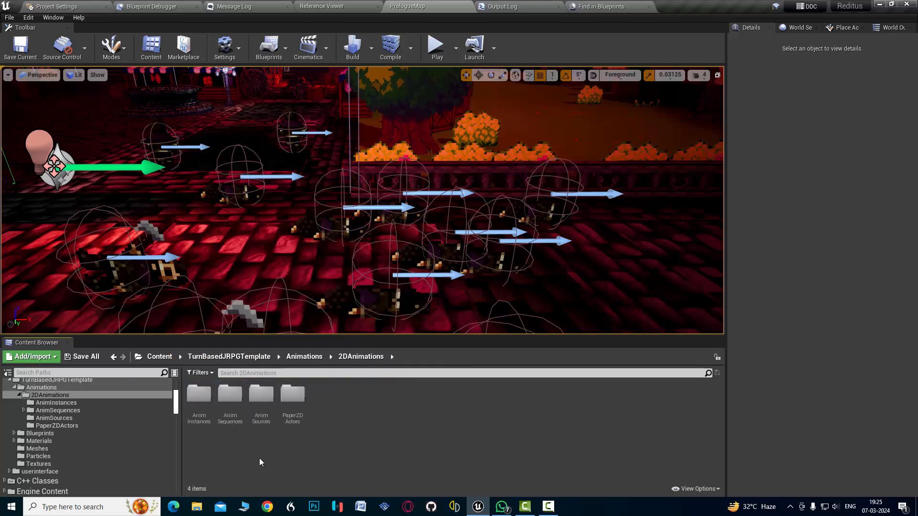
double_click(296, 417)
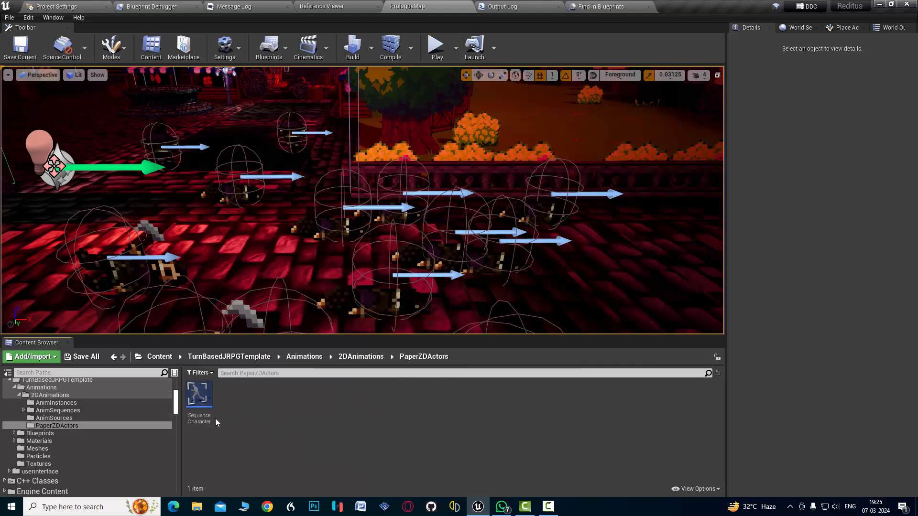
Examine the PaperZD asset types that can be created in the PaperZDActors folder.
right_click(238, 412)
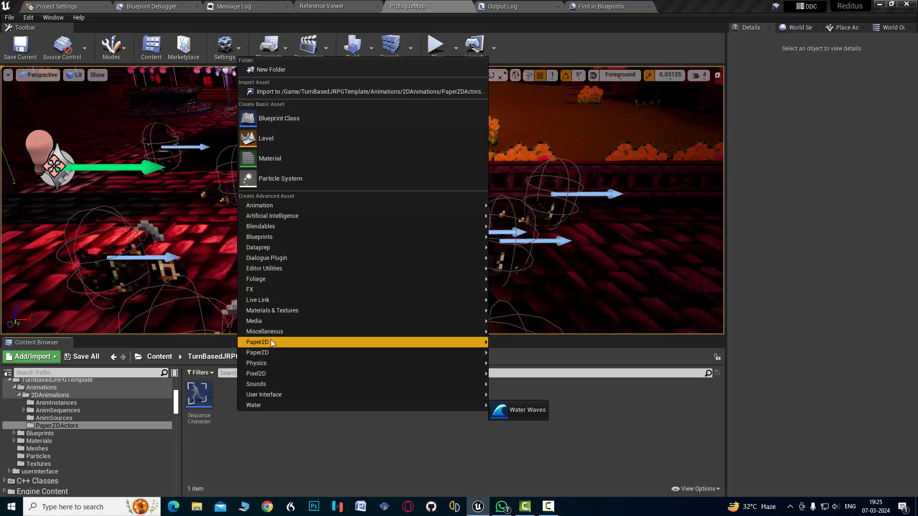
mouse_move(270, 352)
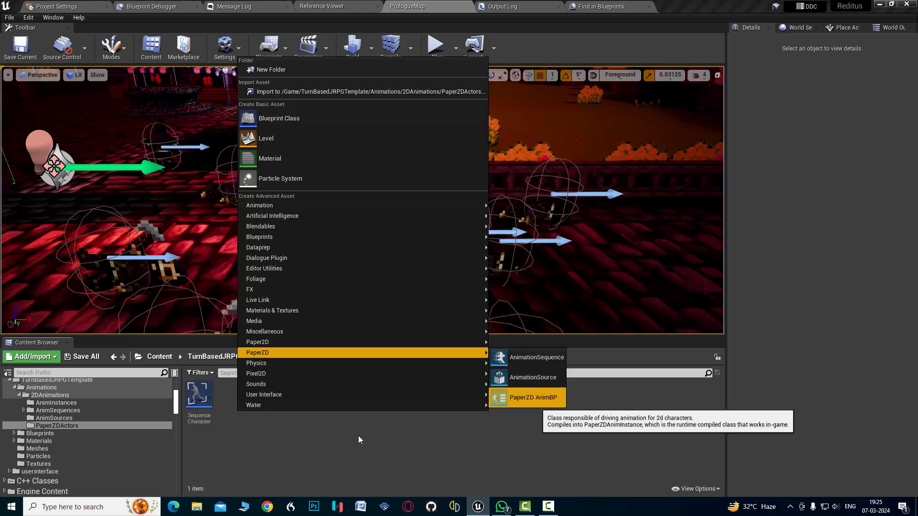
left_click(314, 443)
right_click(225, 413)
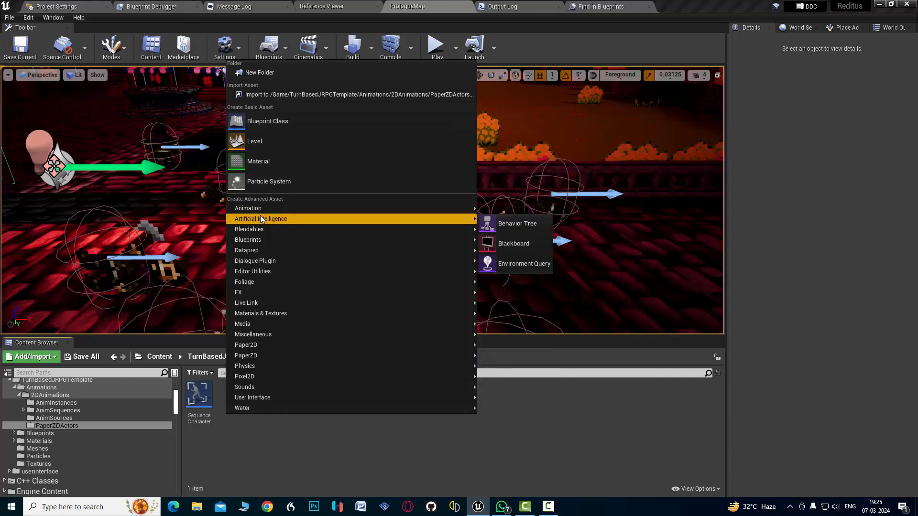
left_click(280, 120)
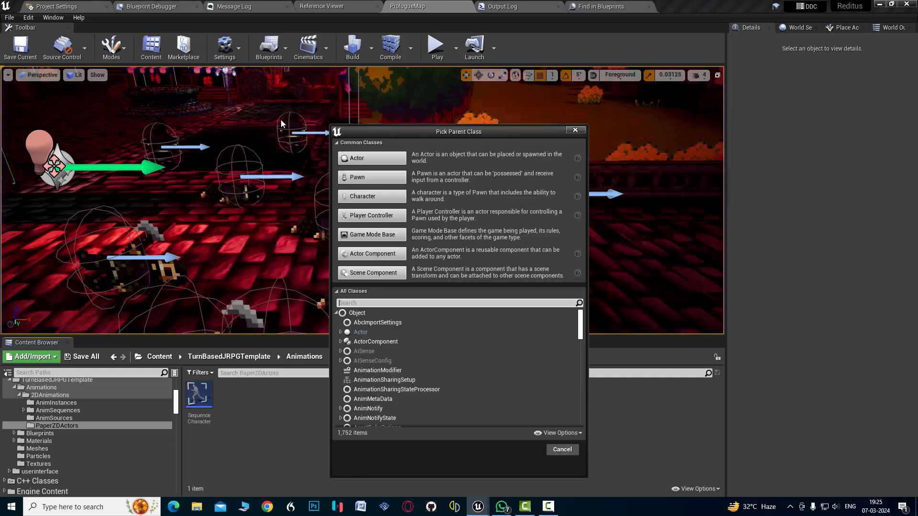
left_click(369, 303)
type("sequence")
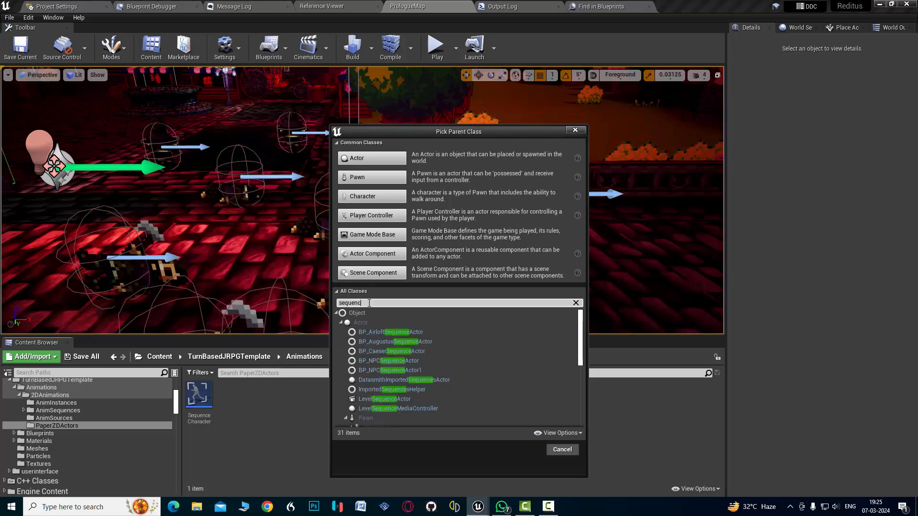
key("BackSpace")
key("BackSpace")
key("BackSpace")
key("BackSpace")
key("BackSpace")
key("BackSpace")
key("BackSpace")
type("p")
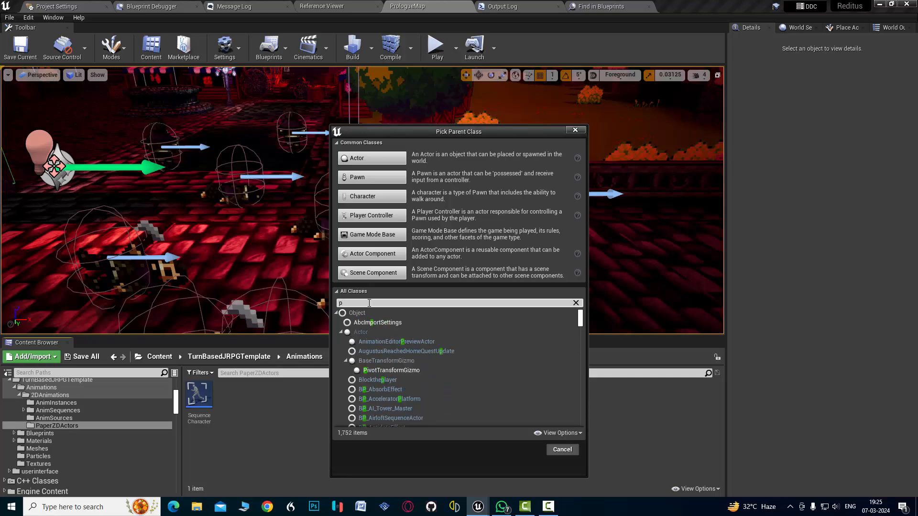
type("aper")
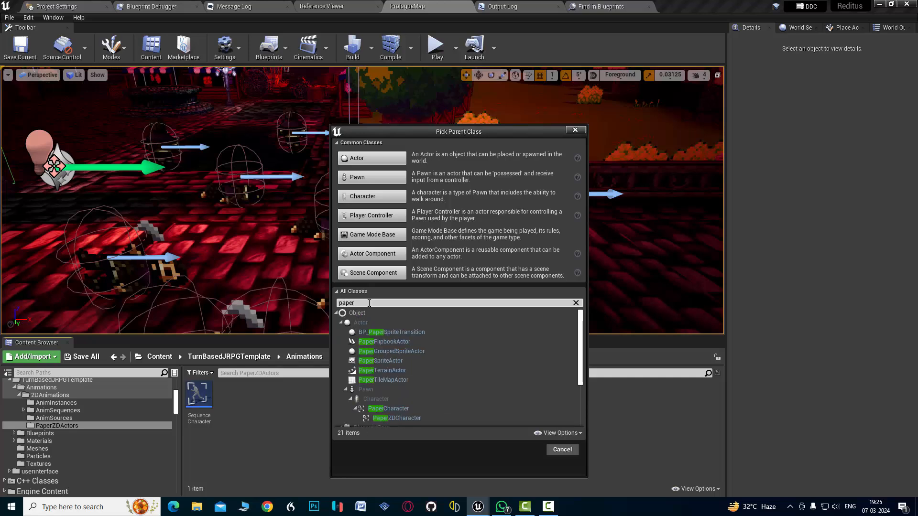
type(" z")
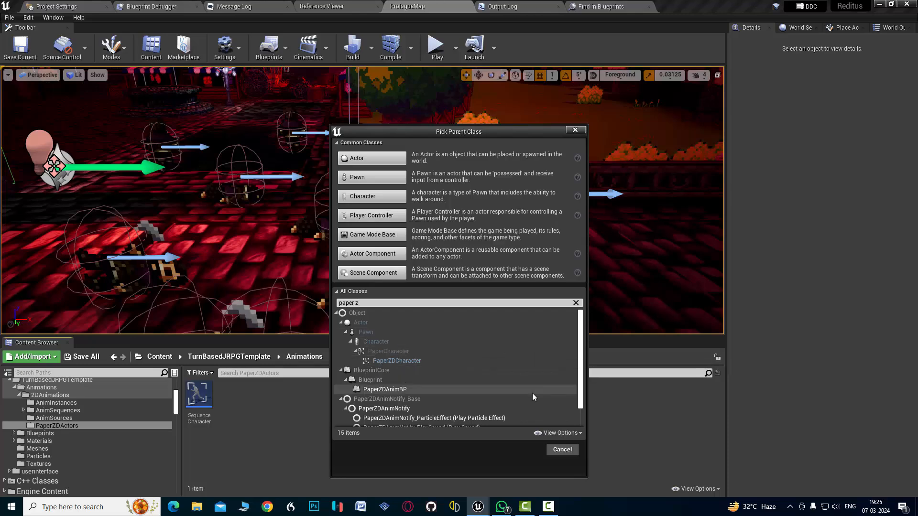
left_click(562, 449)
Create a Blueprint Class in the PaperZDActors folder with PaperZDCharacter as its parent class.
right_click(360, 409)
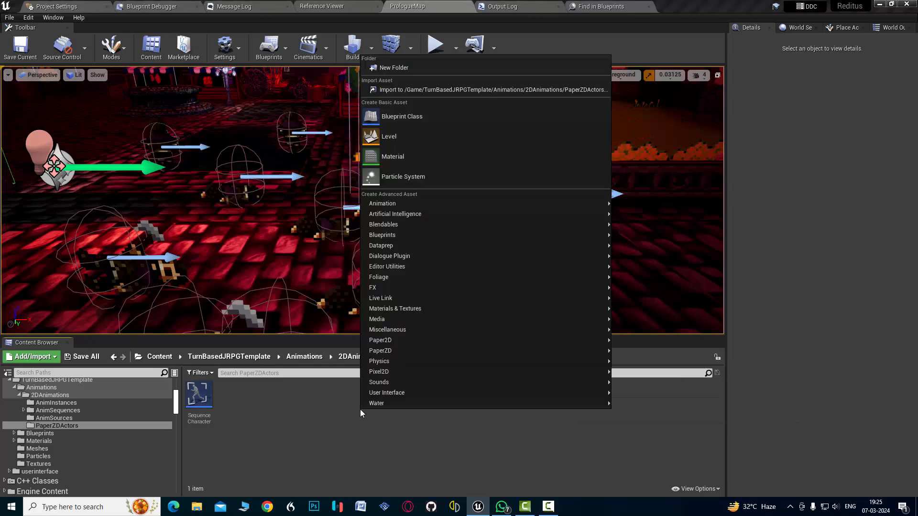
left_click(393, 116)
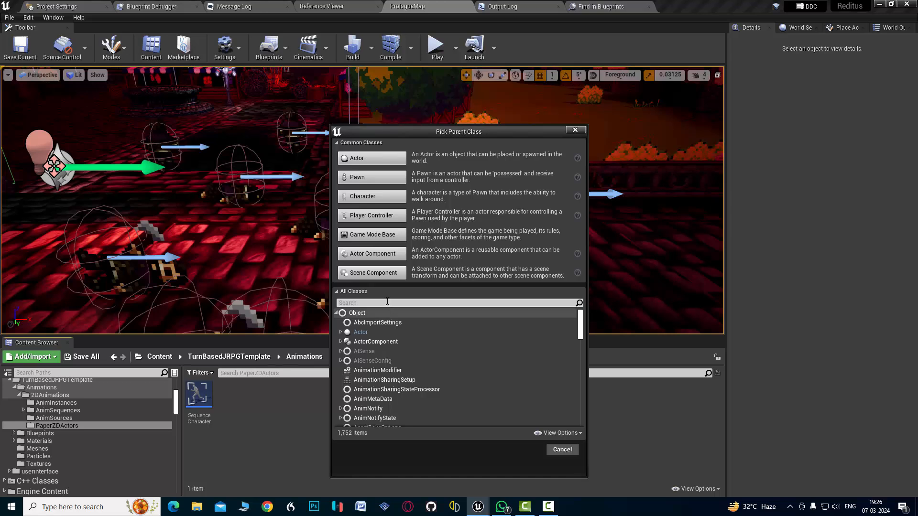
left_click(364, 302)
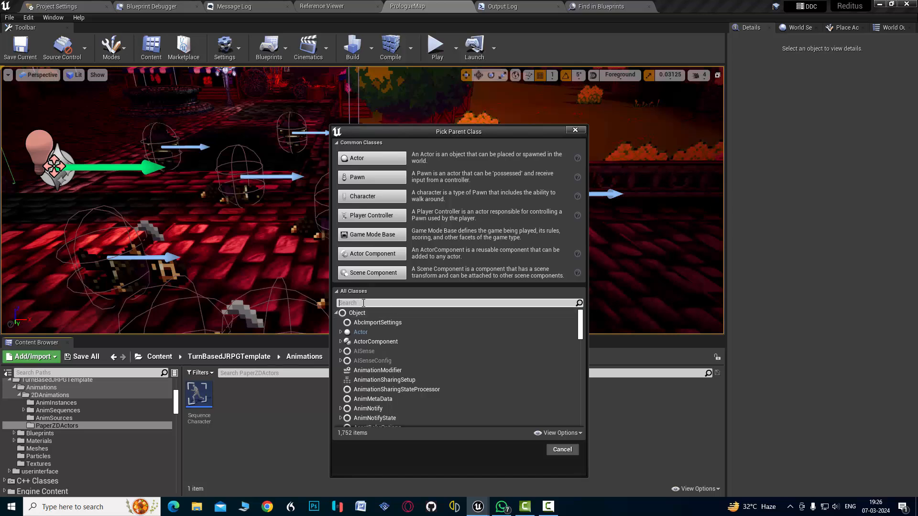
type("pap")
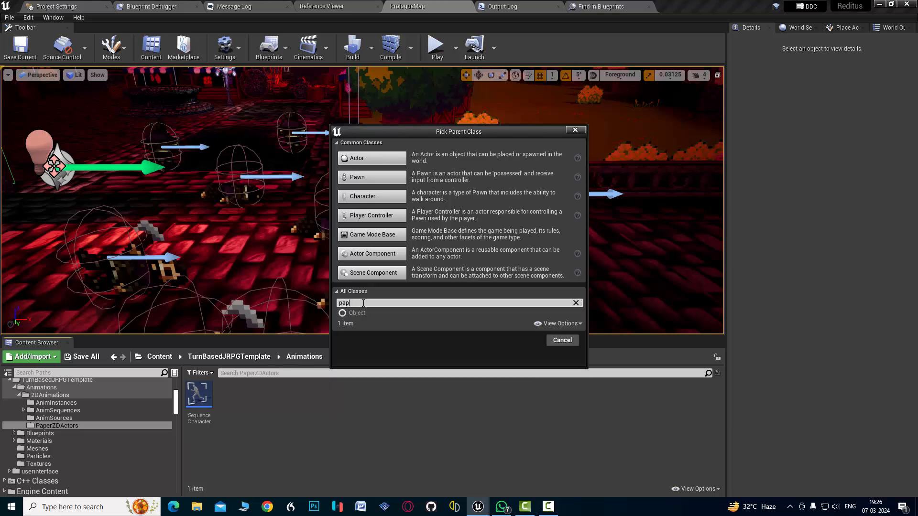
type("er")
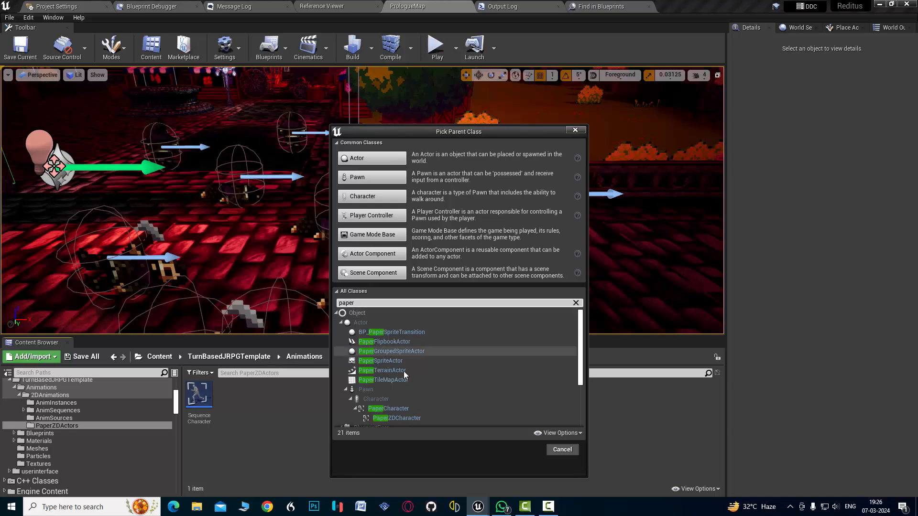
left_click(399, 418)
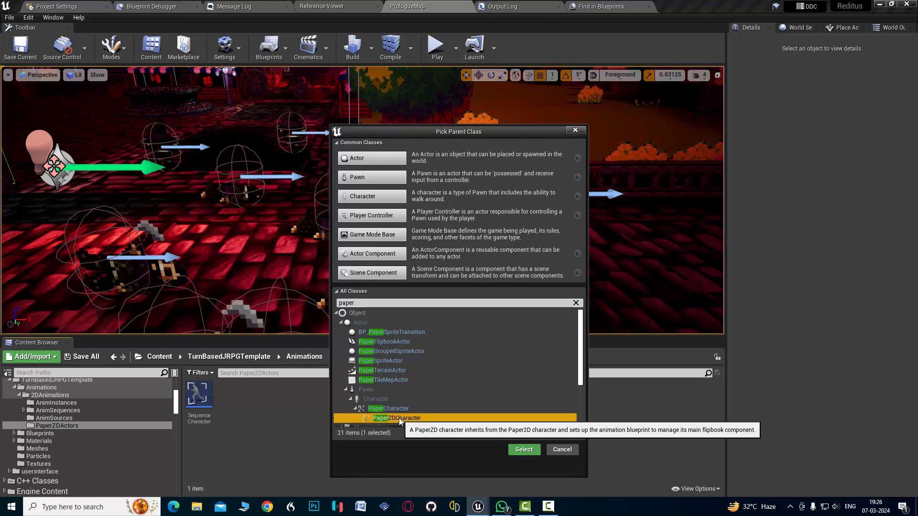
left_click(530, 451)
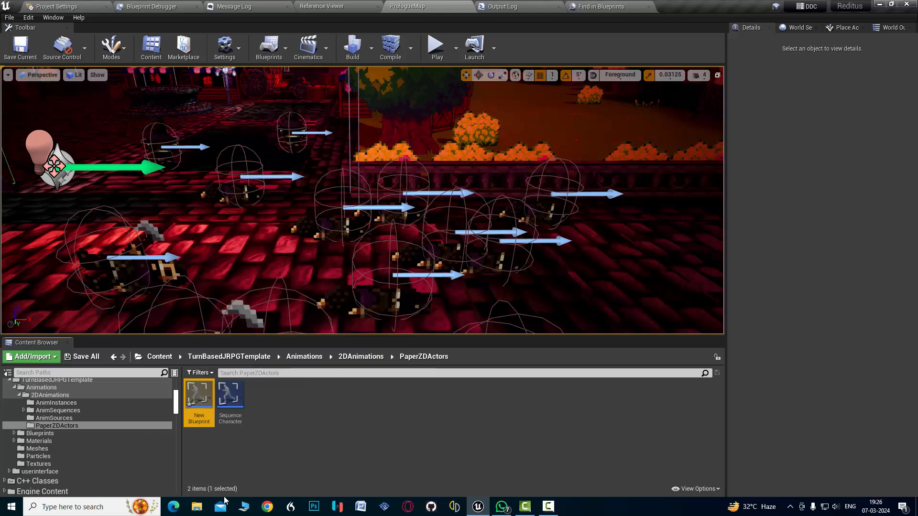
Delete the newly created blueprint from the PaperZDActors folder.
key("Delete")
left_click(373, 403)
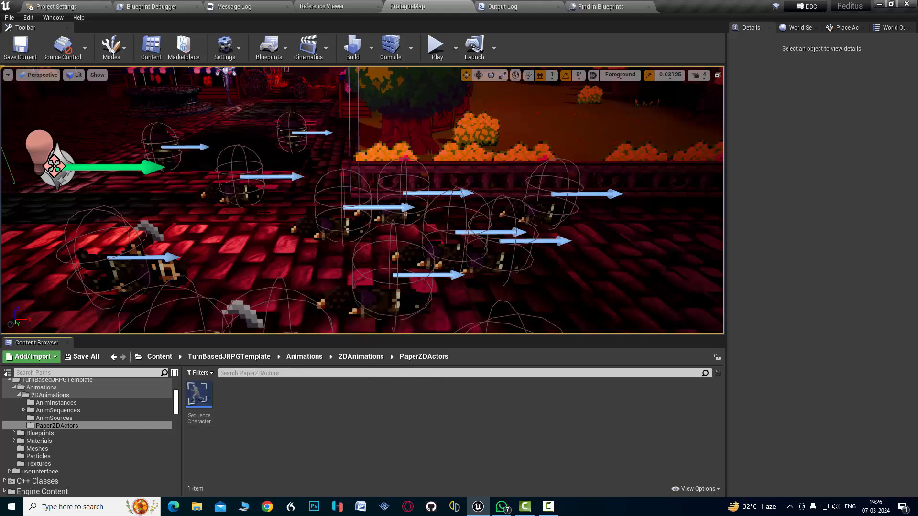
scroll(306, 215, "down", 5)
right_click_drag(306, 215, 249, 191)
right_click_drag(306, 215, 383, 232)
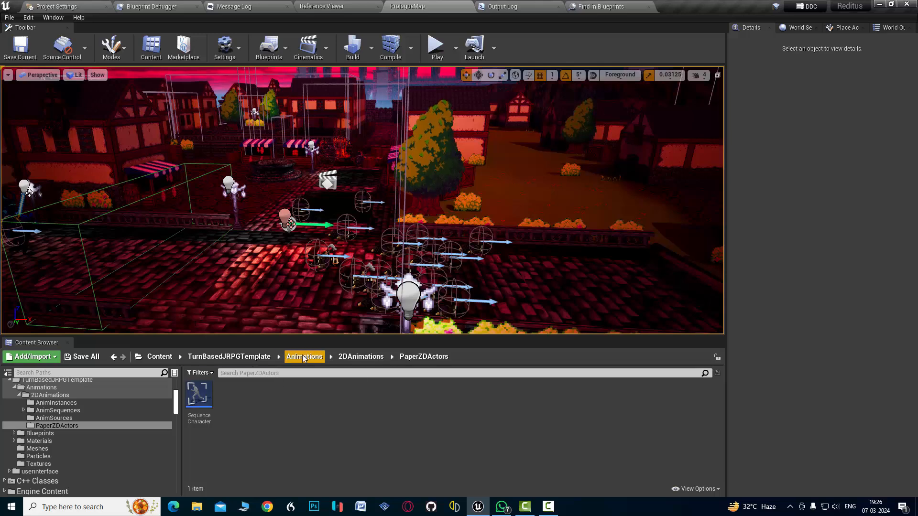
Open the AnimSources folder inside 2DAnimations and examine the PaperZD AnimationSource asset type that can be created there.
left_click(358, 358)
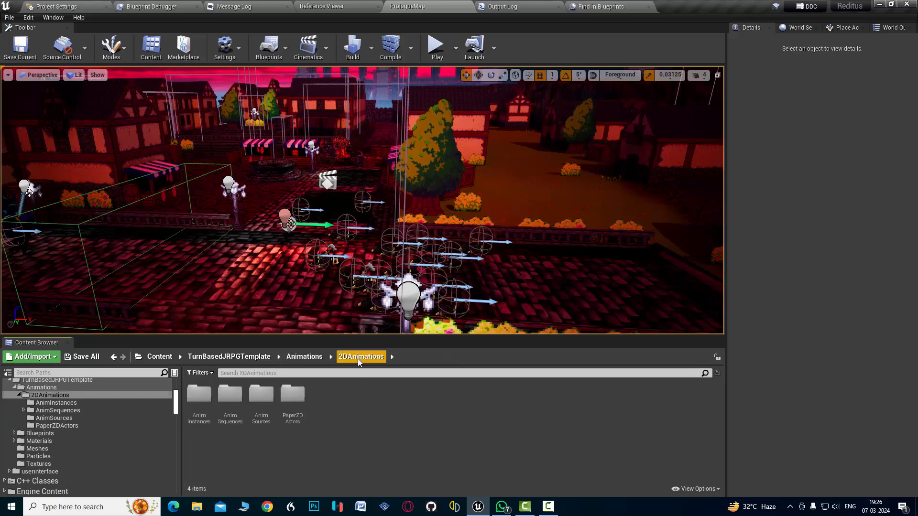
double_click(259, 411)
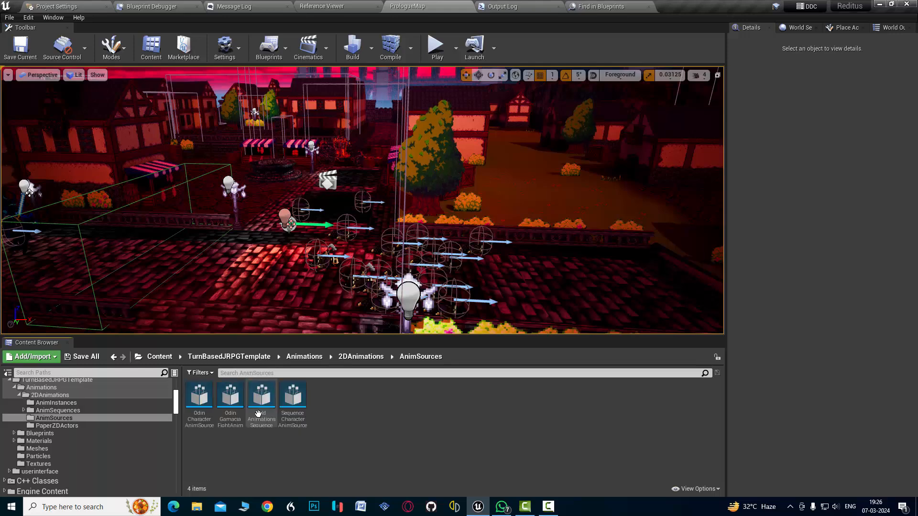
right_click(357, 418)
mouse_move(389, 351)
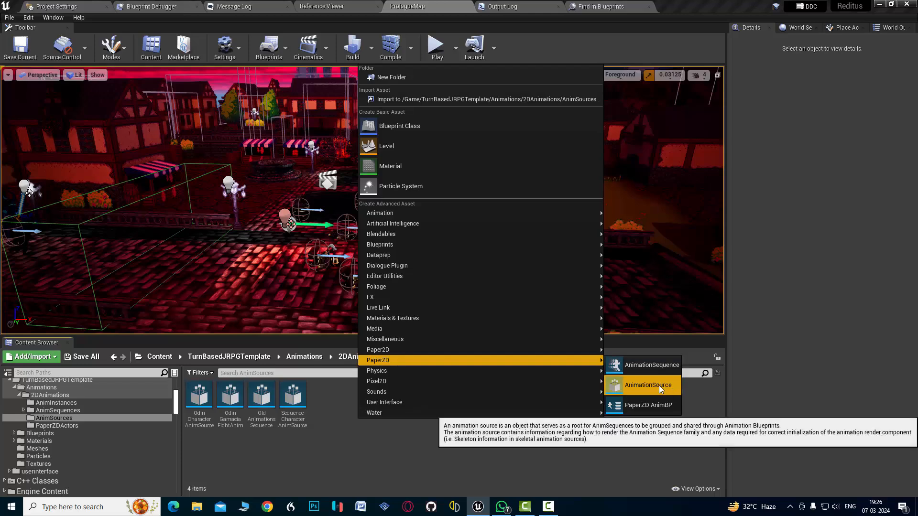
left_click(318, 423)
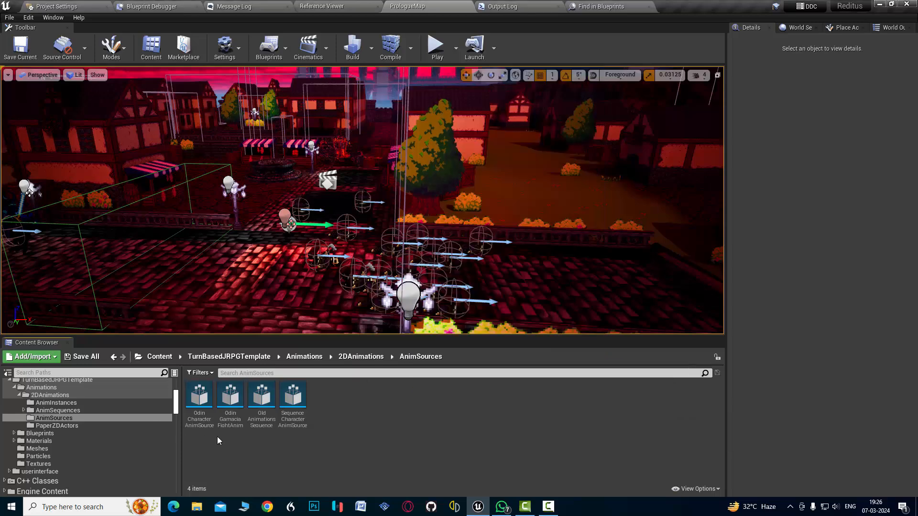
Open the Odin character anim source, look at its idle and sprinting animation sequences, and close it.
double_click(203, 418)
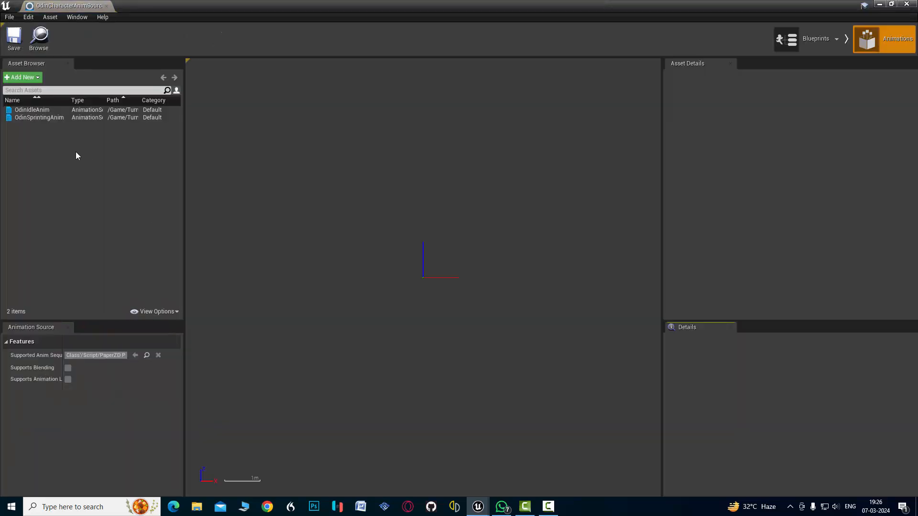
left_click(43, 110)
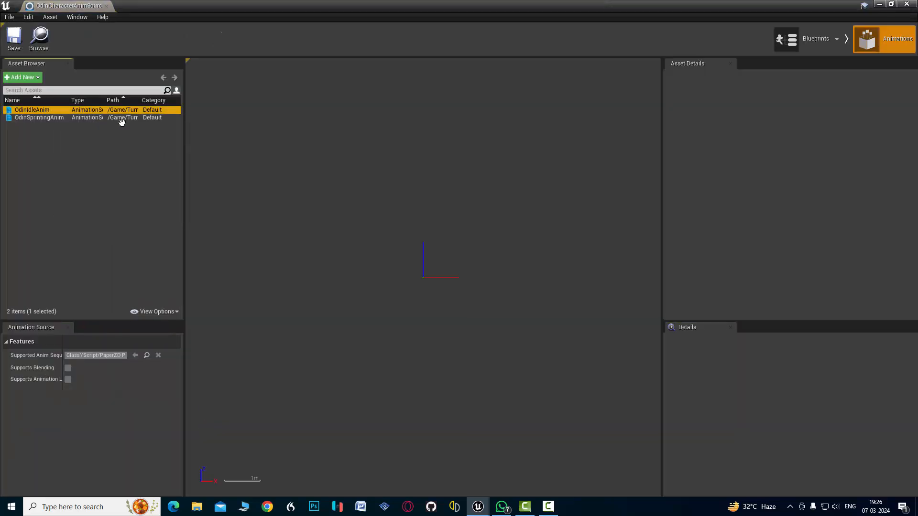
left_click(46, 118)
left_click(106, 6)
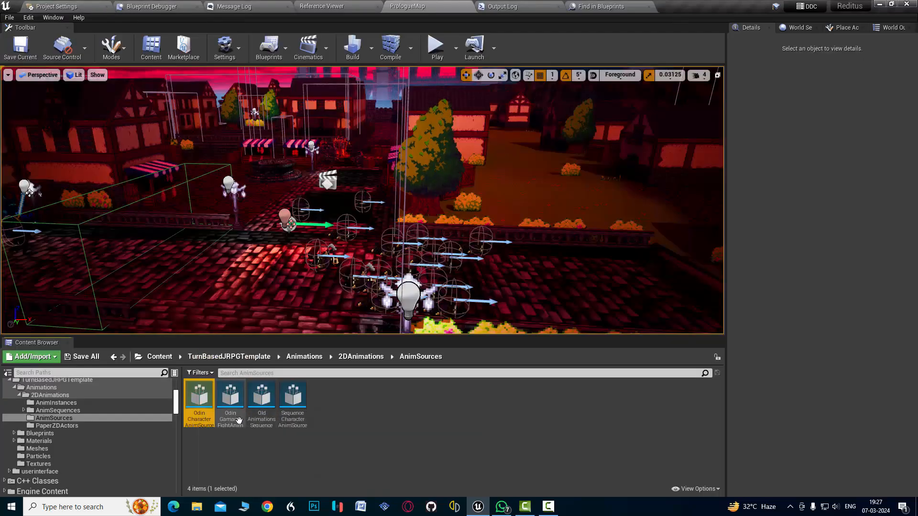
Open SequenceCharacterAnimSource and examine its list of animation sequences and the option for adding one.
left_click(296, 414)
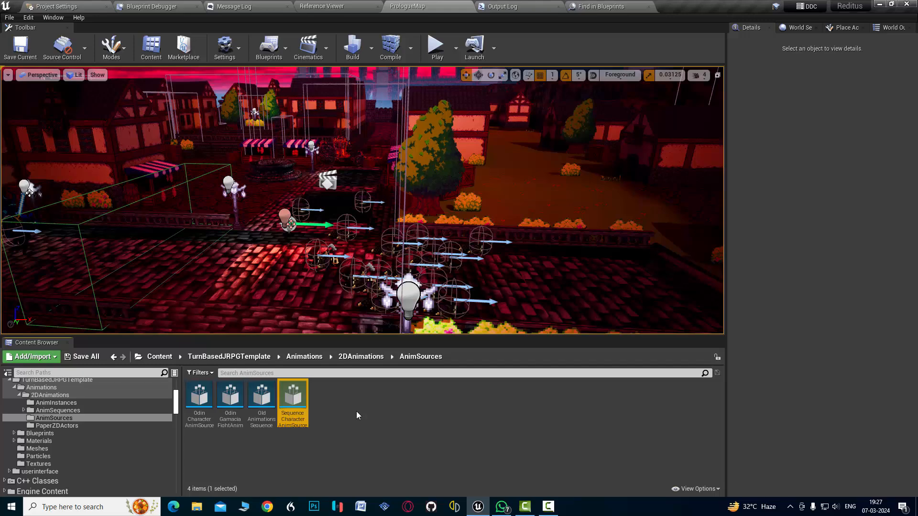
double_click(299, 411)
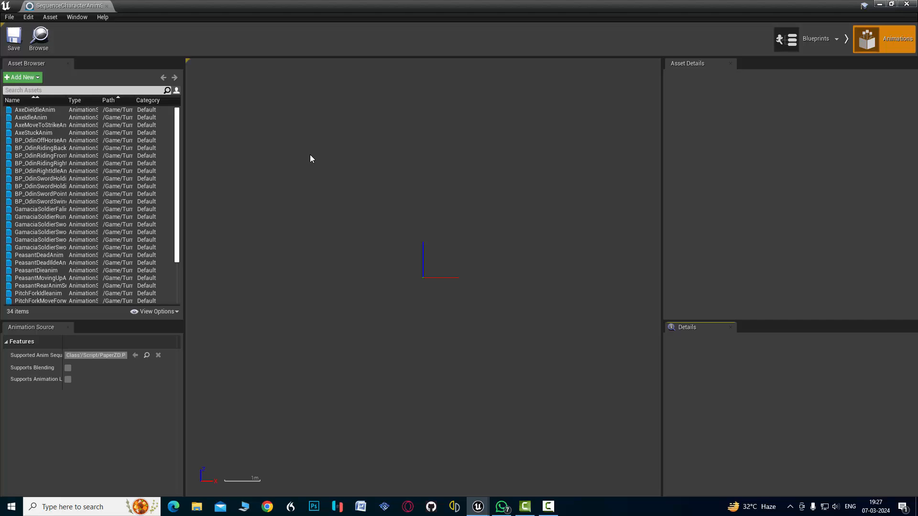
left_click(23, 77)
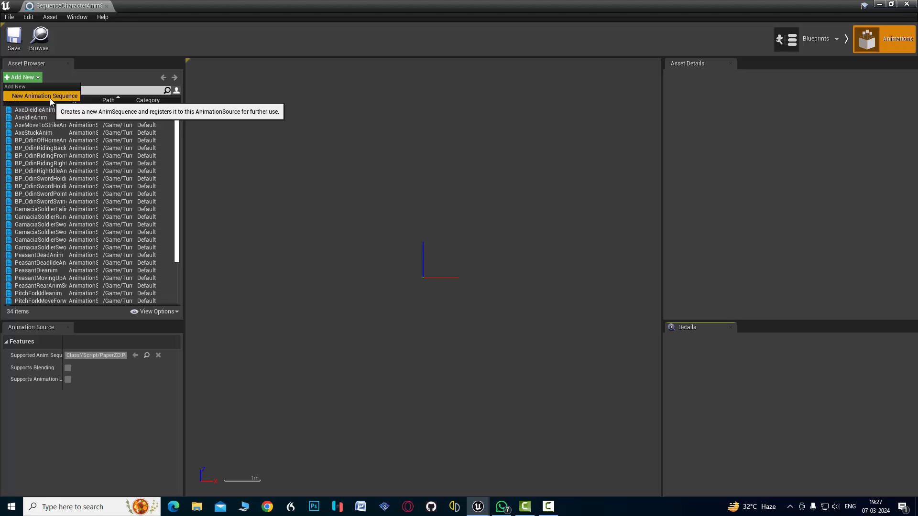
left_click(327, 142)
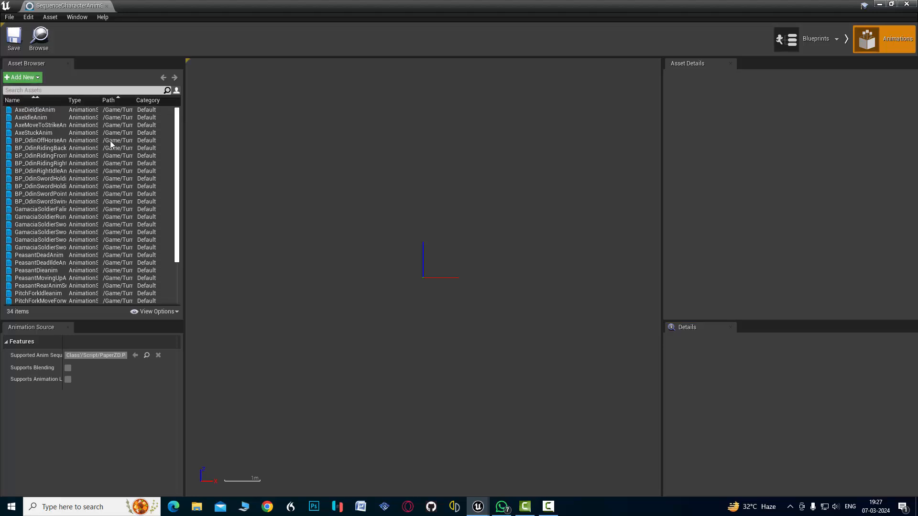
left_click(41, 156)
left_click(35, 285)
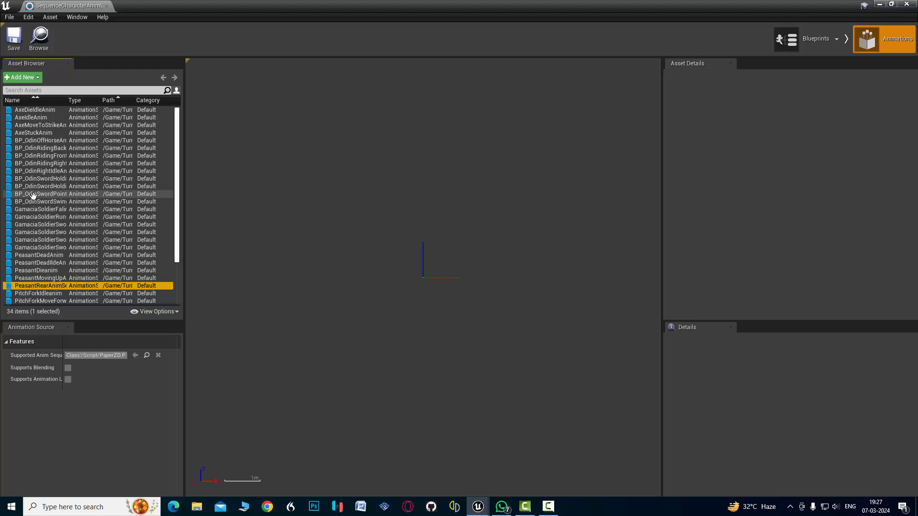
Add a new animation sequence to SequenceCharacterAnimSource and browse to its asset.
left_click(22, 77)
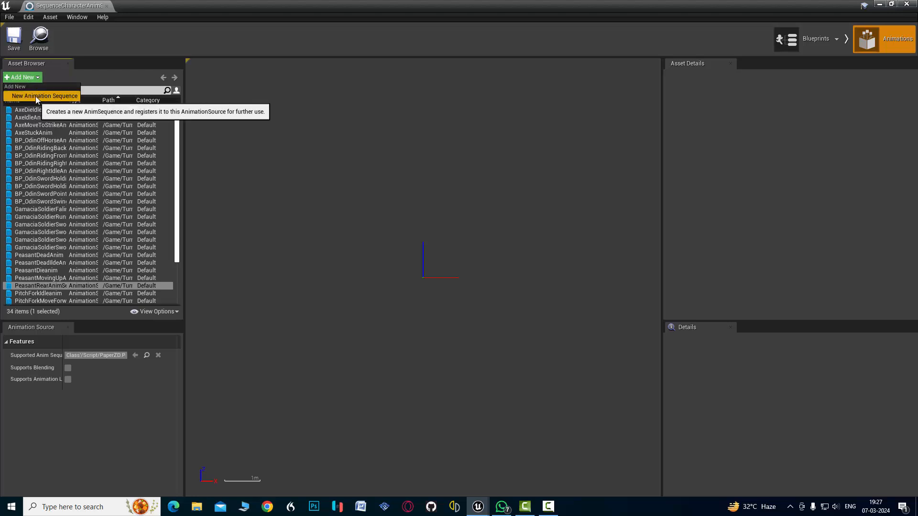
left_click(35, 96)
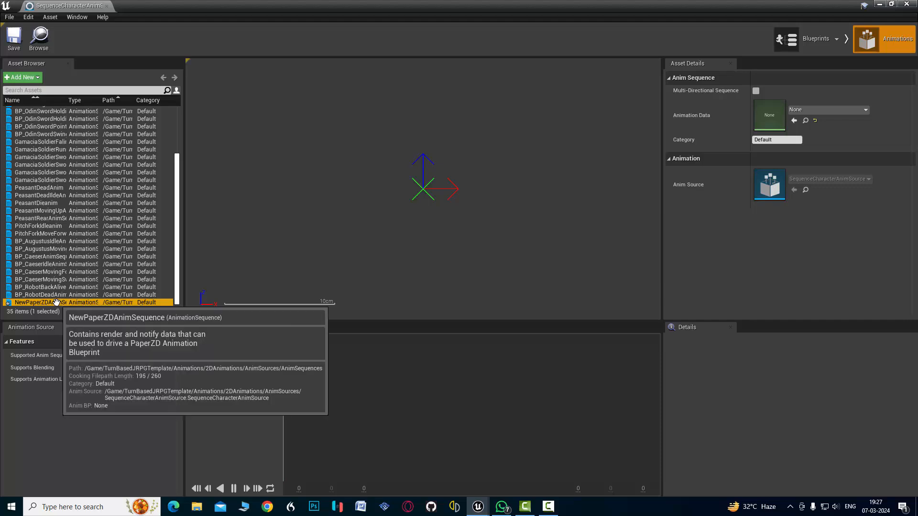
right_click(56, 303)
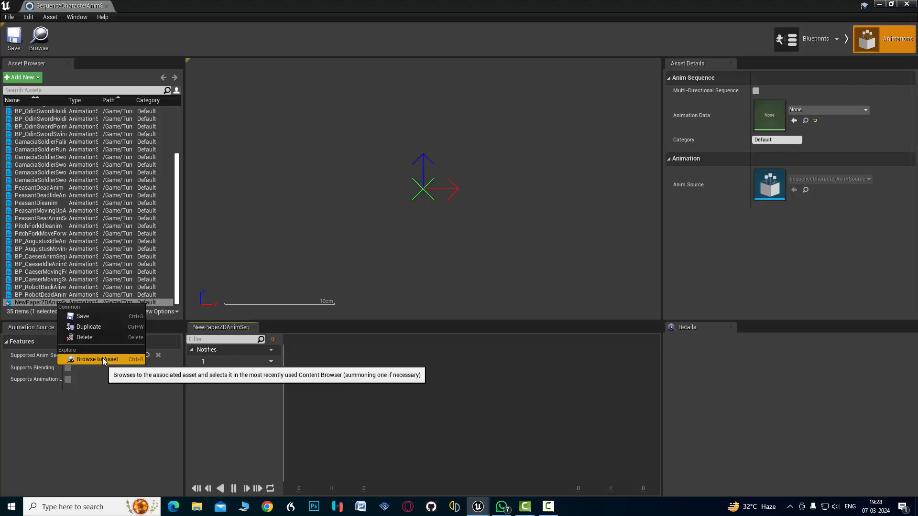
left_click(98, 359)
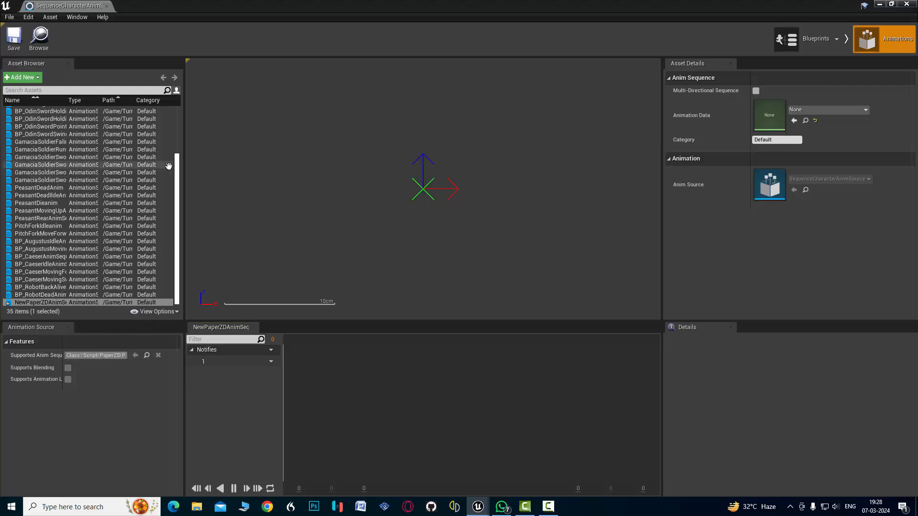
Dock the anim source editor into the main window, check the new sequence in the Content Browser, and return to the editor.
left_click_drag(66, 8, 393, 5)
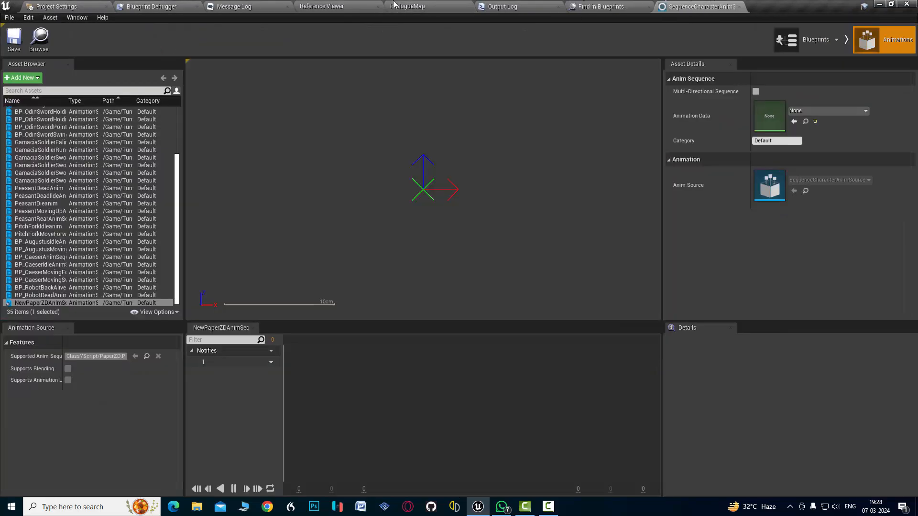
left_click(440, 5)
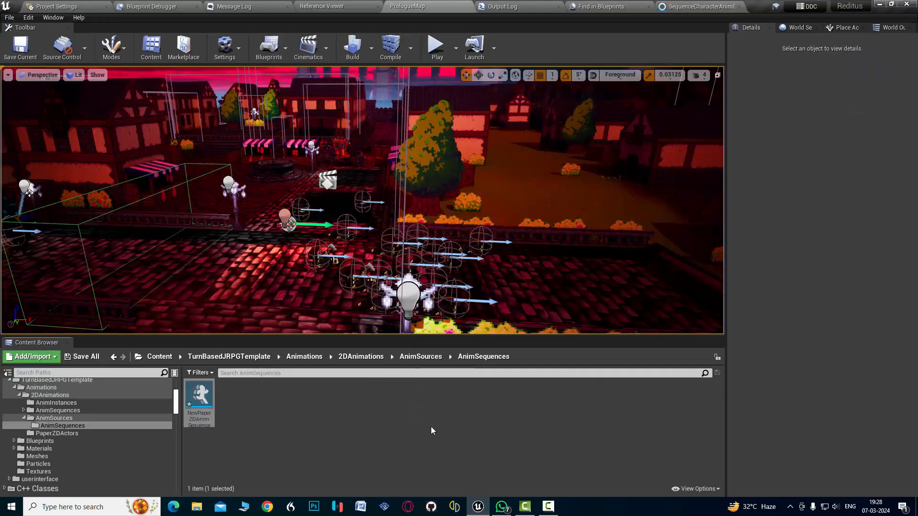
left_click(674, 7)
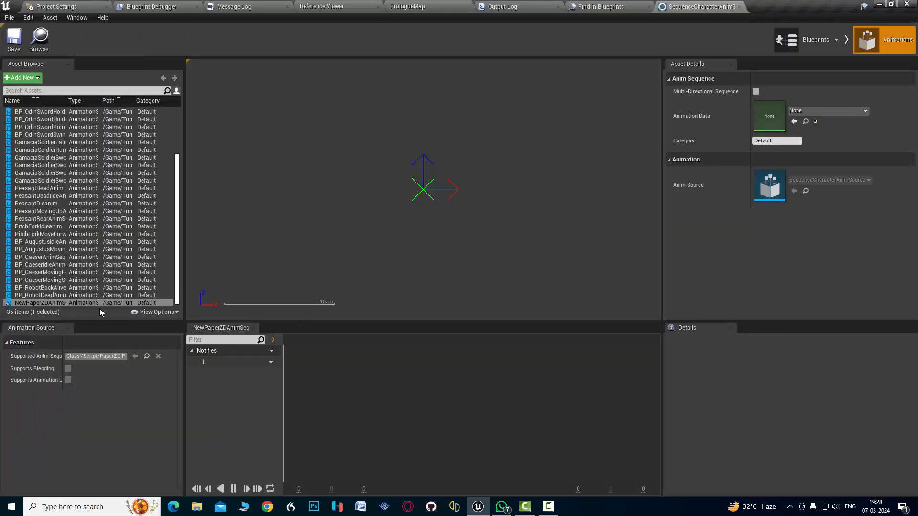
Assign the AugsutsArguingPoseHndUpRight_FB flipbook as the new sequence's animation data and view the whole character in the preview.
left_click(813, 111)
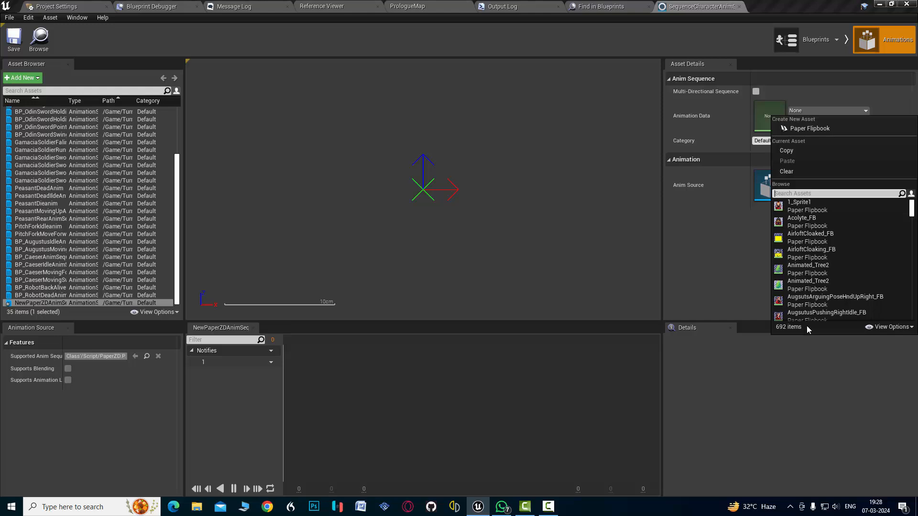
left_click(815, 299)
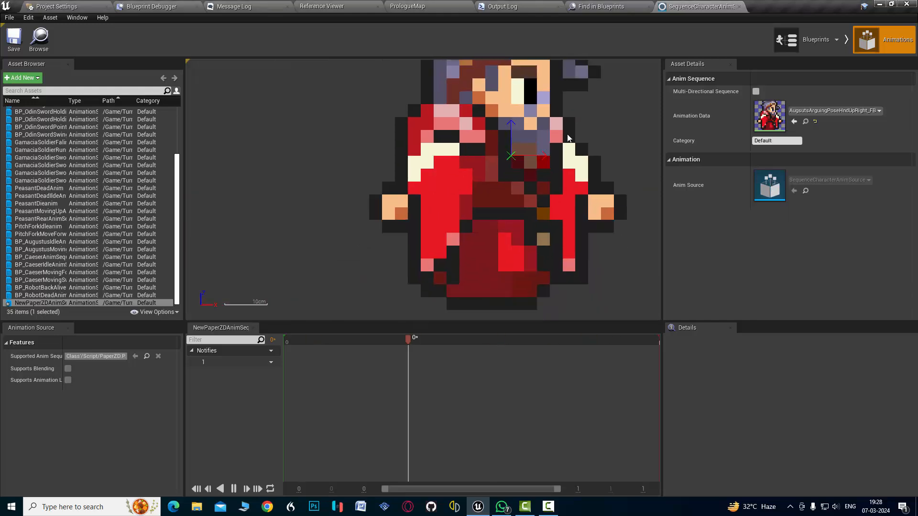
scroll(568, 136, "down", 6)
right_click_drag(568, 136, 469, 205)
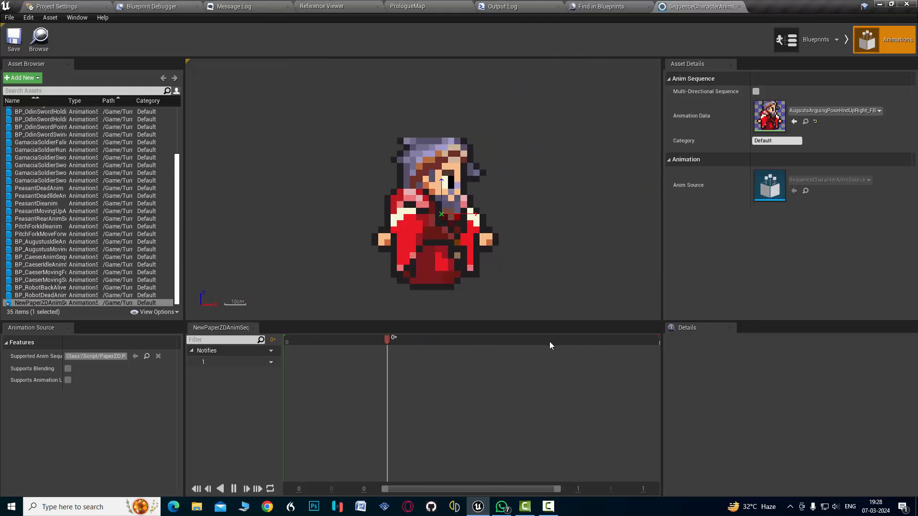
Delete the newly added animation sequence from the anim source.
left_click(72, 303)
key("Delete")
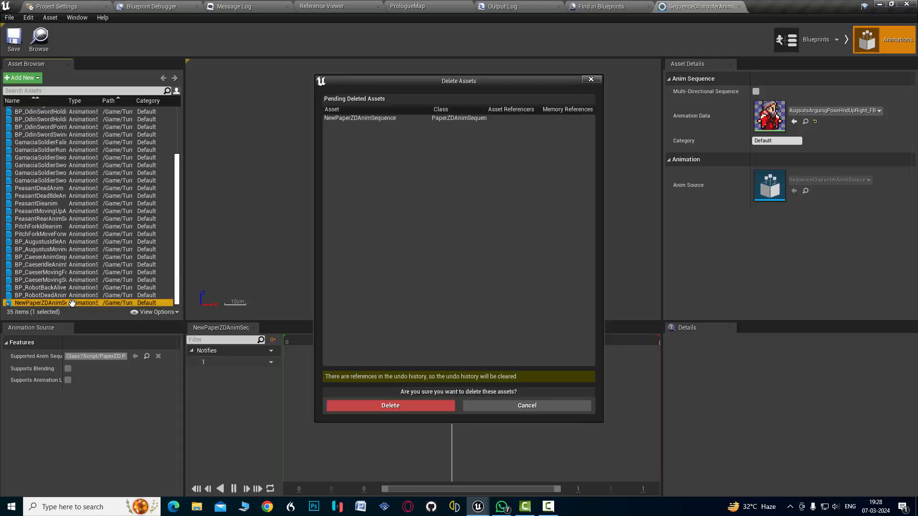
left_click(389, 409)
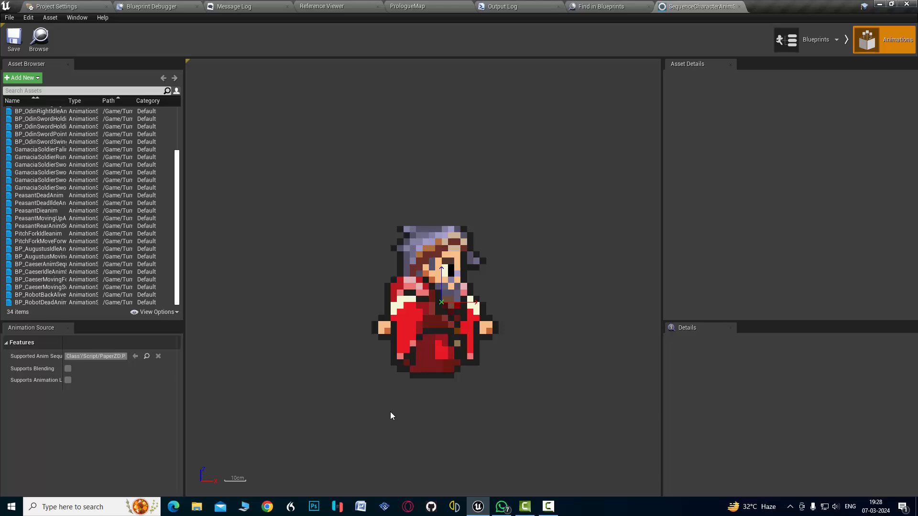
left_click(72, 303)
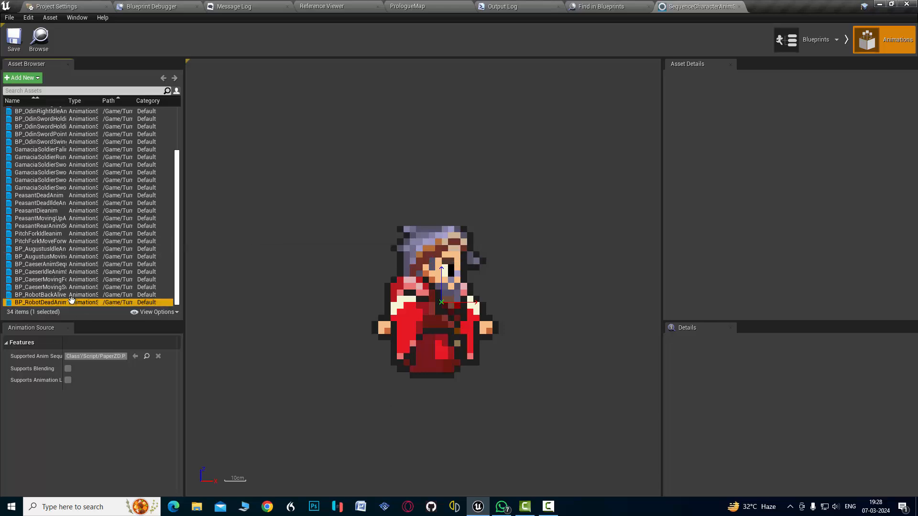
scroll(436, 304, "down", 3)
scroll(436, 305, "up", 6)
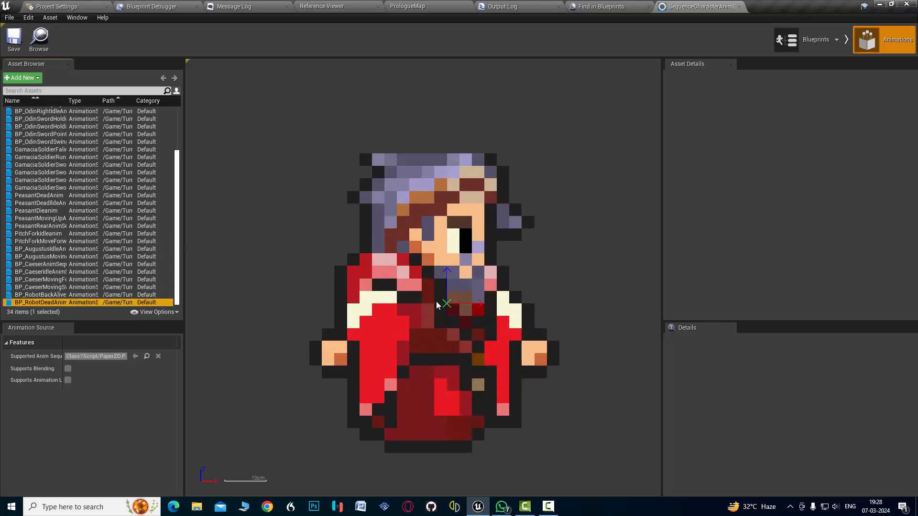
scroll(435, 301, "down", 3)
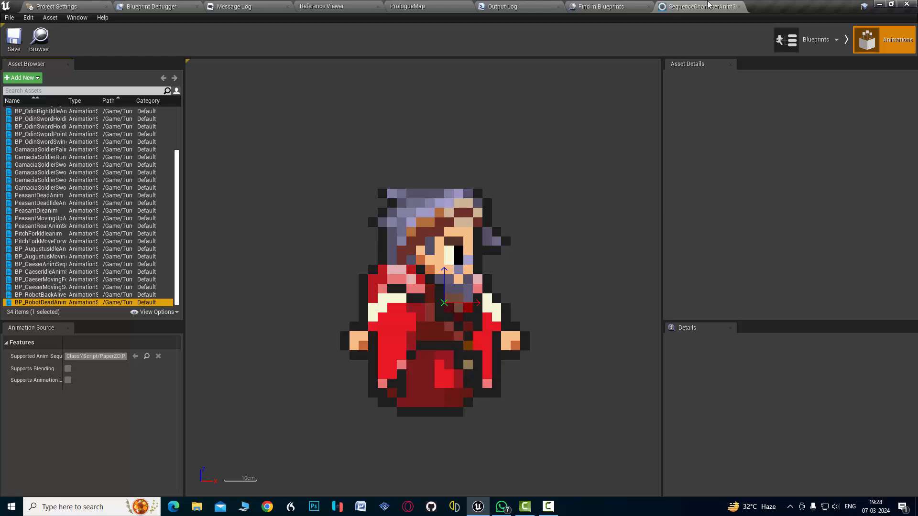
Return to the PrologueMap level editor and open the AnimInstances folder inside 2DAnimations.
left_click(448, 5)
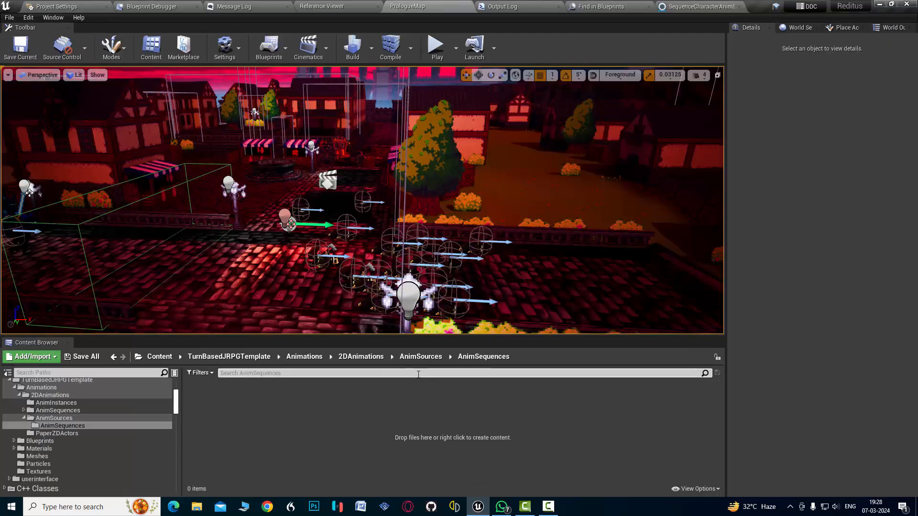
left_click(362, 357)
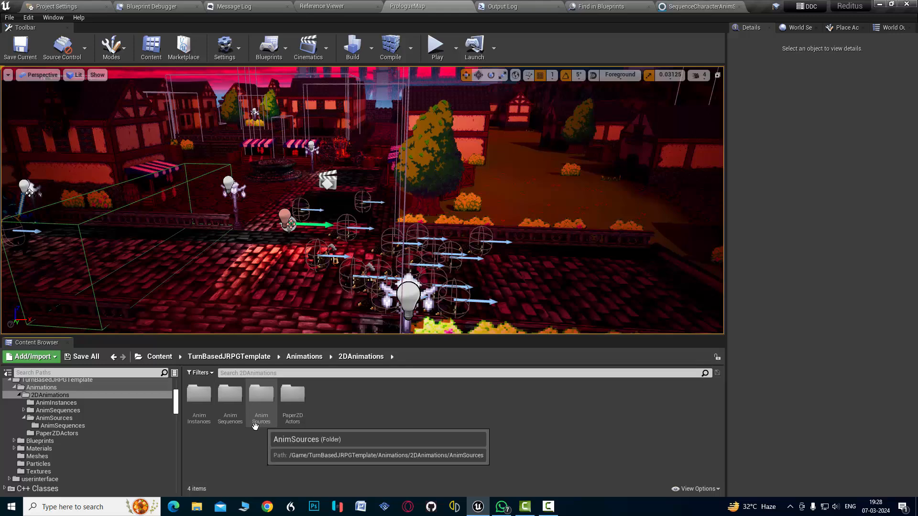
double_click(205, 419)
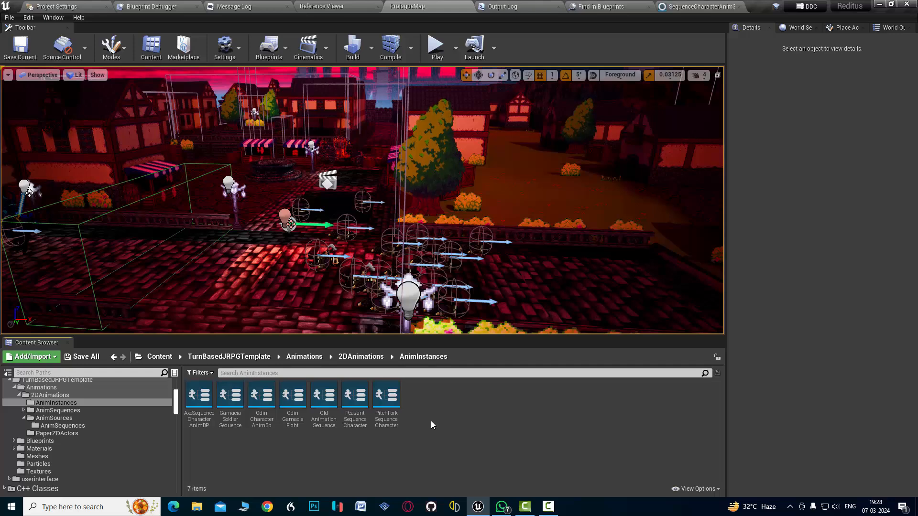
Examine the parent animation sources offered when creating a PaperZD AnimBP in the AnimInstances folder, without creating one.
right_click(446, 399)
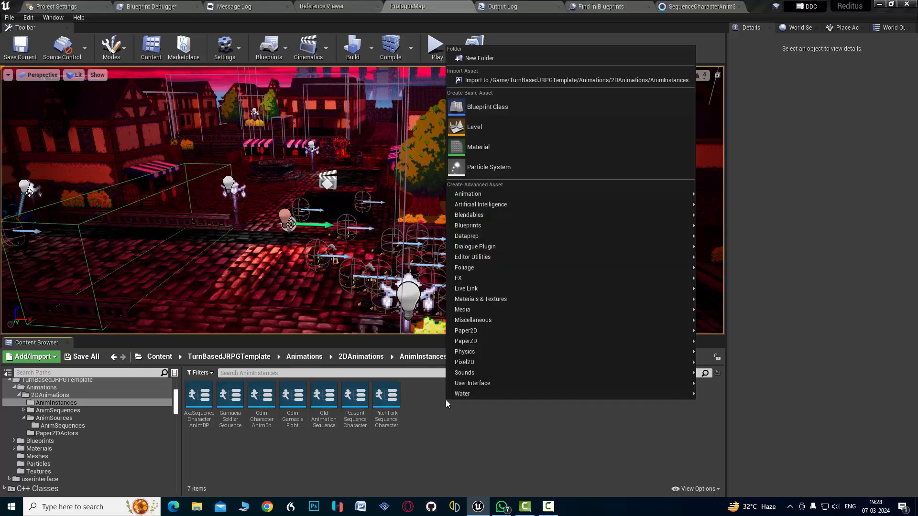
mouse_move(478, 343)
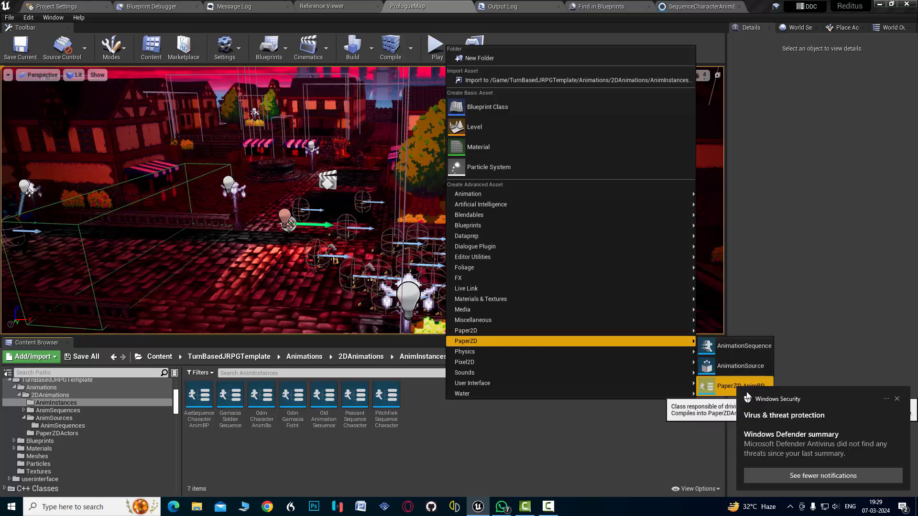
left_click(895, 399)
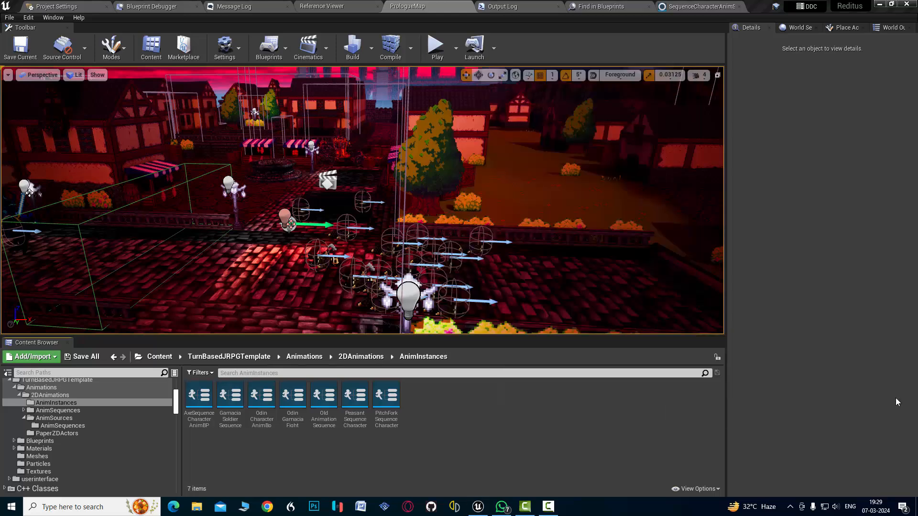
right_click(509, 403)
mouse_move(534, 387)
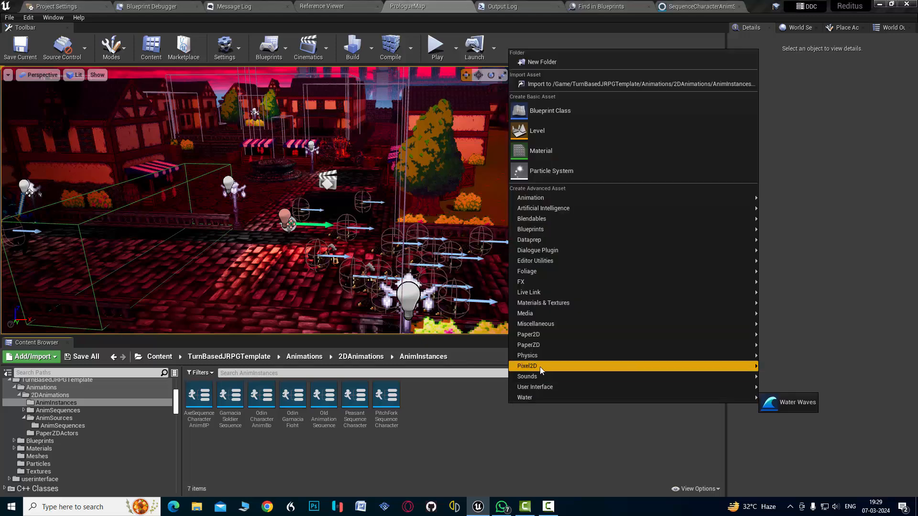
mouse_move(540, 345)
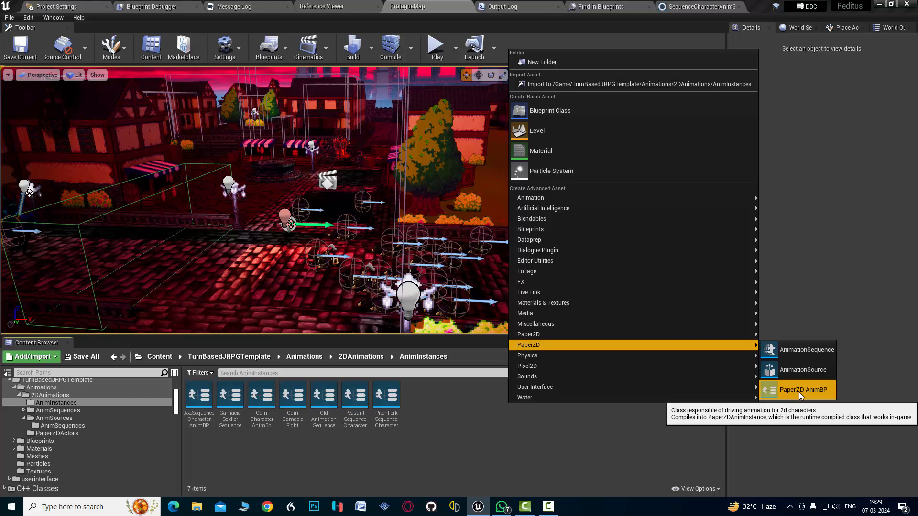
left_click(448, 409)
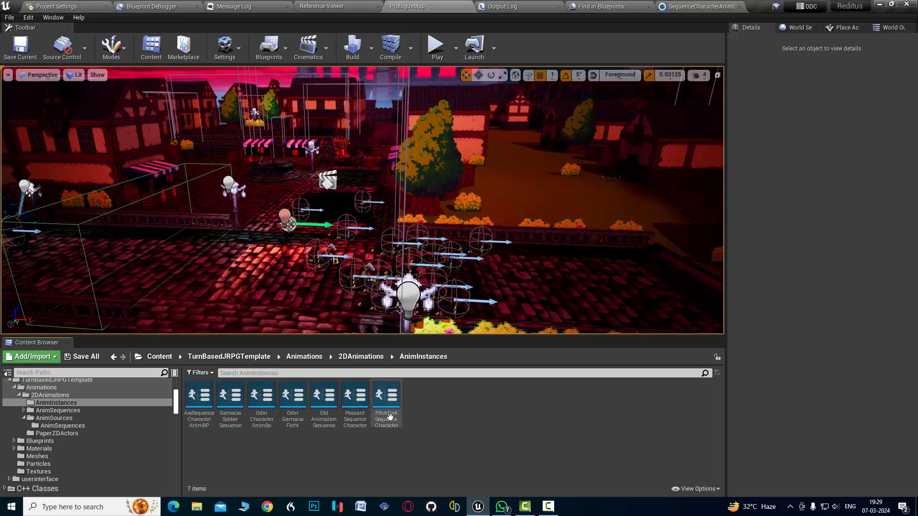
right_click(426, 414)
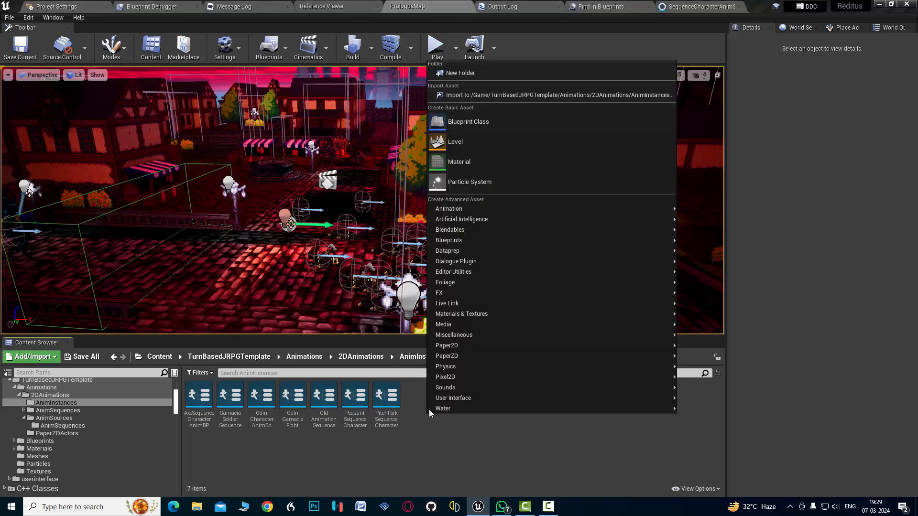
mouse_move(452, 356)
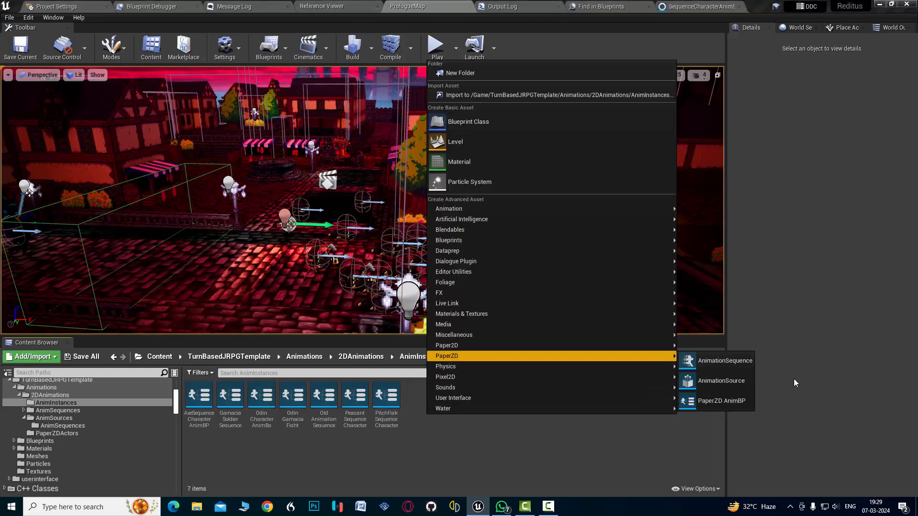
left_click(733, 402)
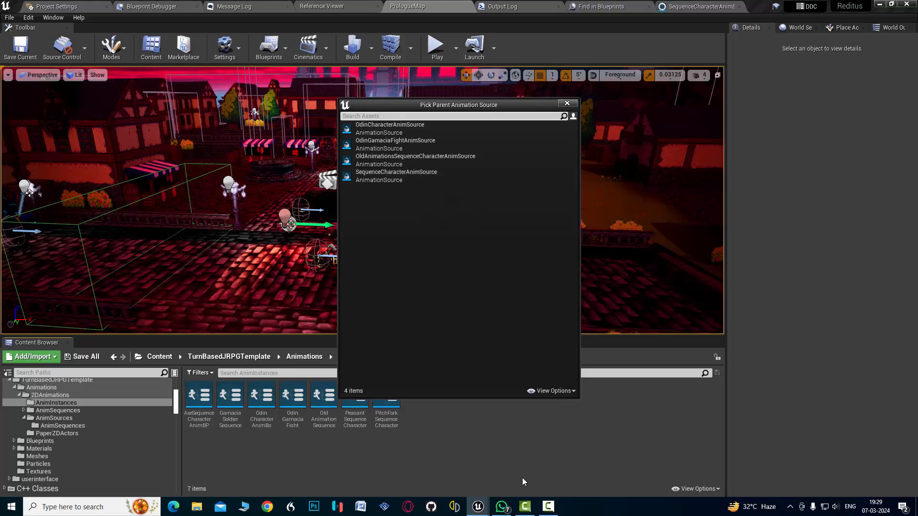
left_click(572, 102)
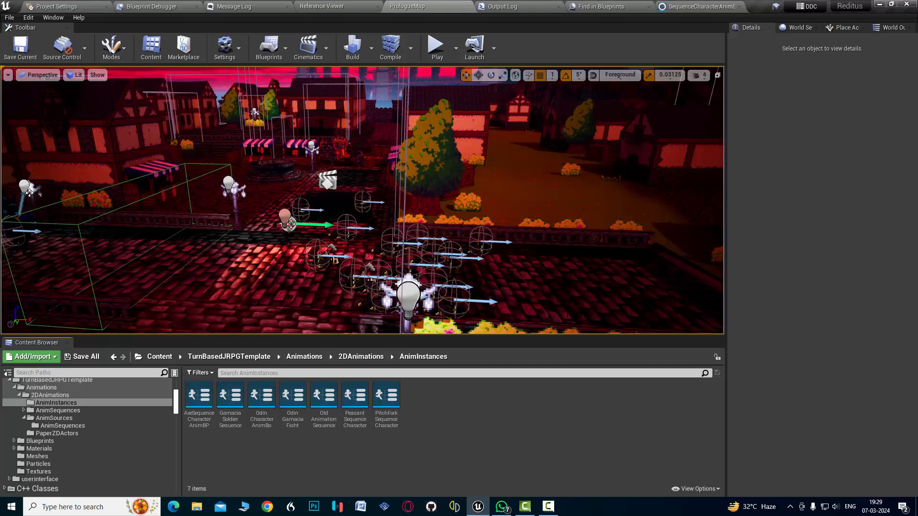
Add a level sequence named Demo in the open area near the flower planter and lower its actor to the ground.
right_click_drag(362, 200, 243, 202)
key("w")
key("s")
key("w")
key("s")
key("w")
key("s")
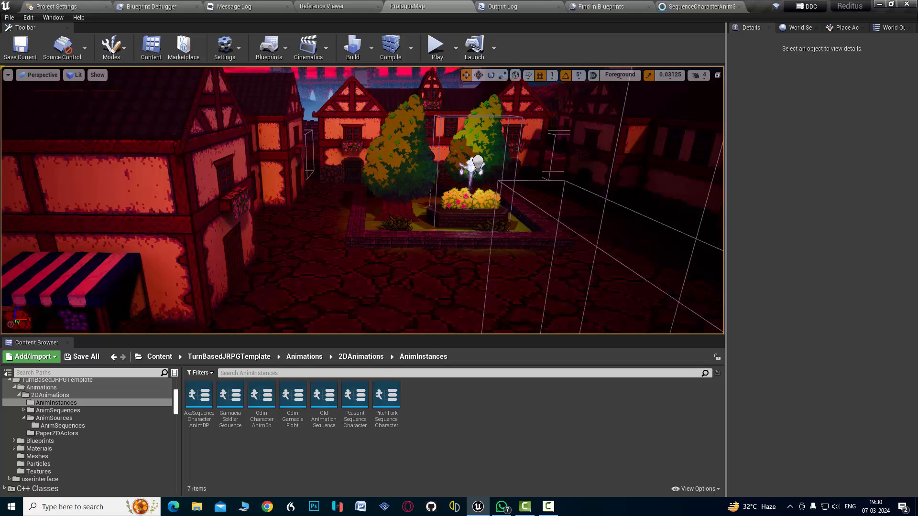
left_click(311, 60)
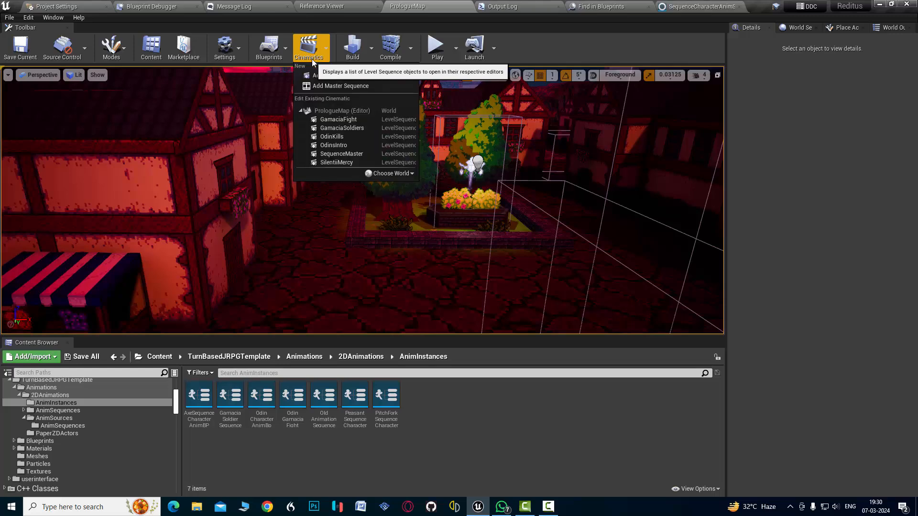
left_click(351, 76)
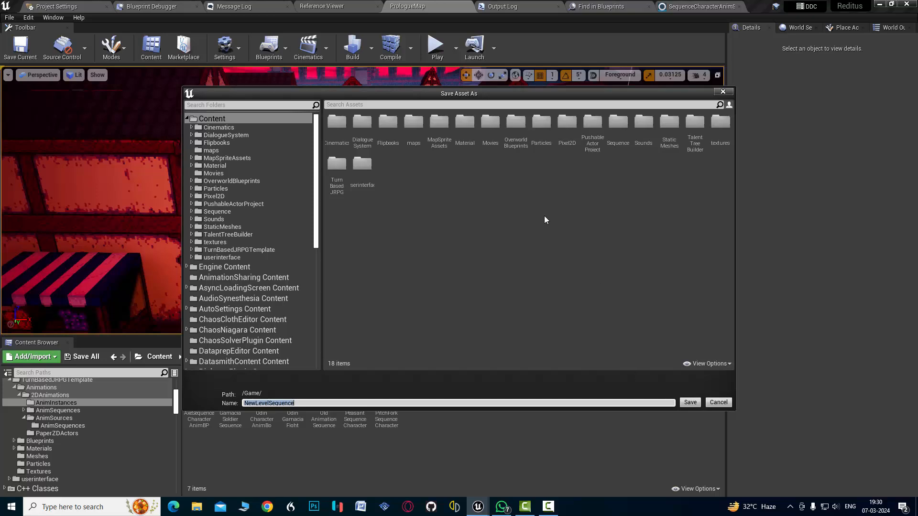
left_click(301, 404)
left_click(693, 406)
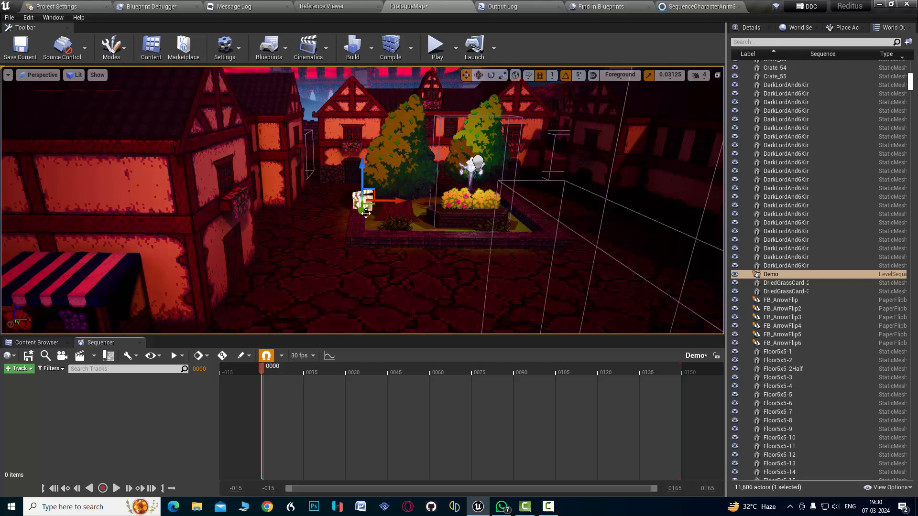
left_click_drag(362, 210, 359, 269)
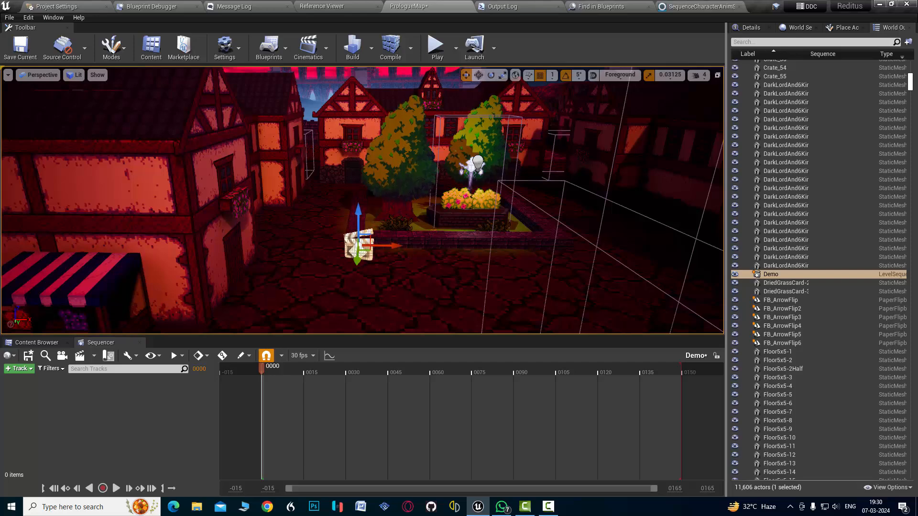
Place the SequenceCharacter blueprint from the PaperZDActors folder on the ground beside the Demo sequence actor.
left_click(42, 343)
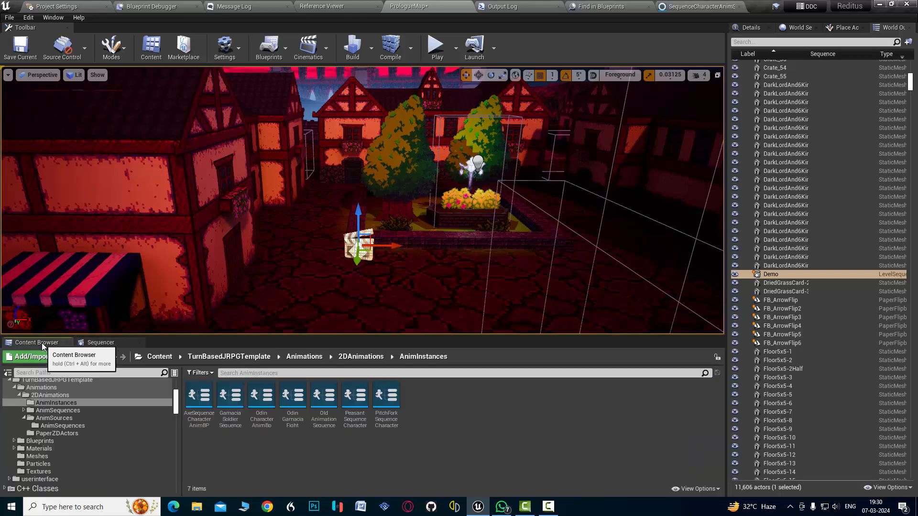
left_click(315, 360)
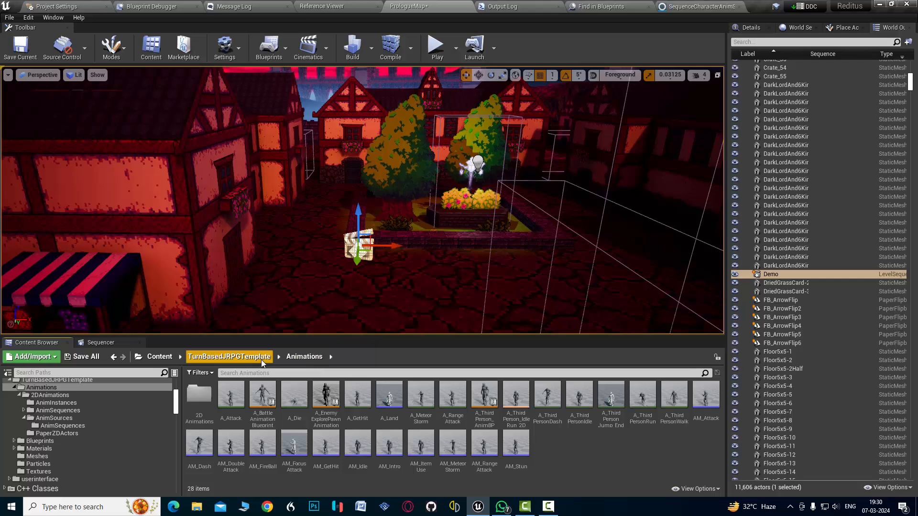
double_click(199, 396)
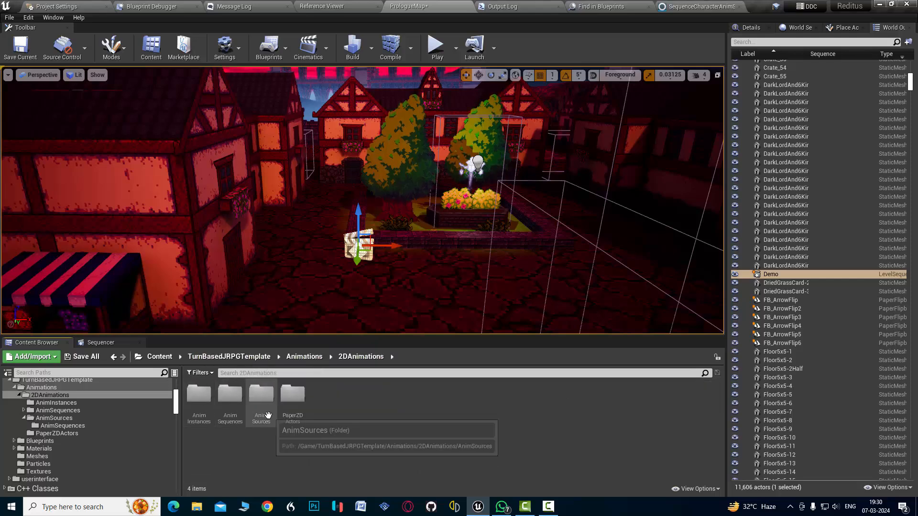
double_click(295, 417)
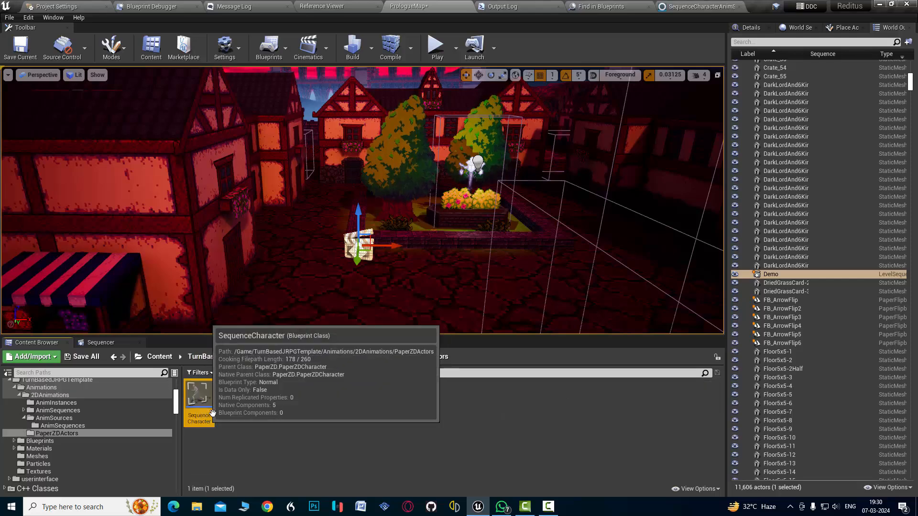
left_click_drag(206, 419, 420, 262)
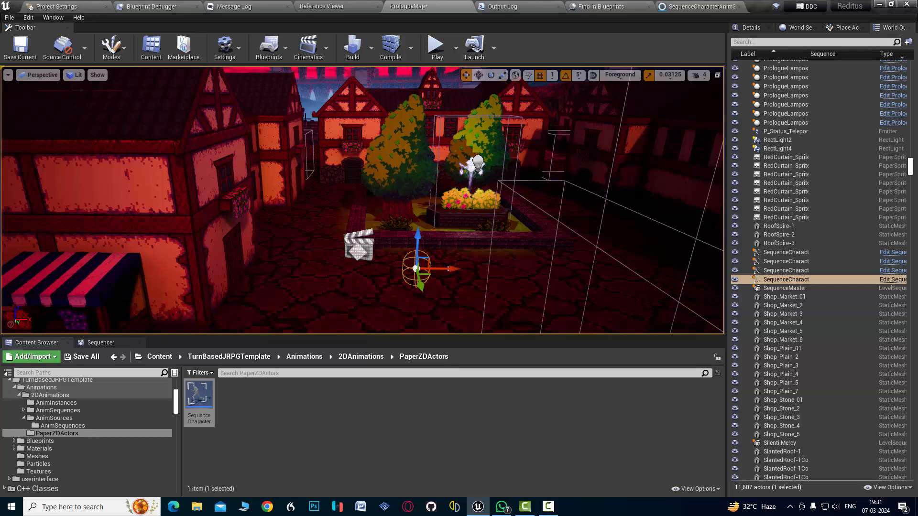
Add the newly placed sequence character to the Demo level sequence as an actor.
left_click(100, 343)
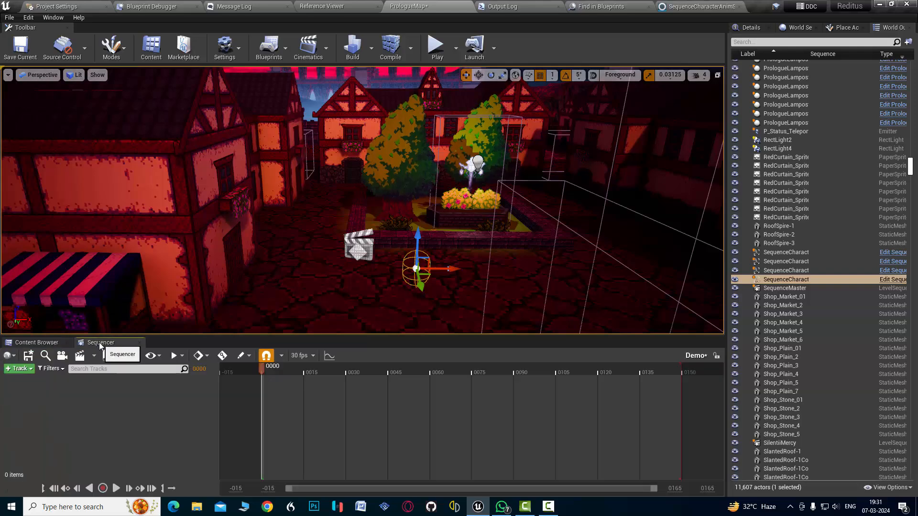
left_click(24, 372)
mouse_move(48, 221)
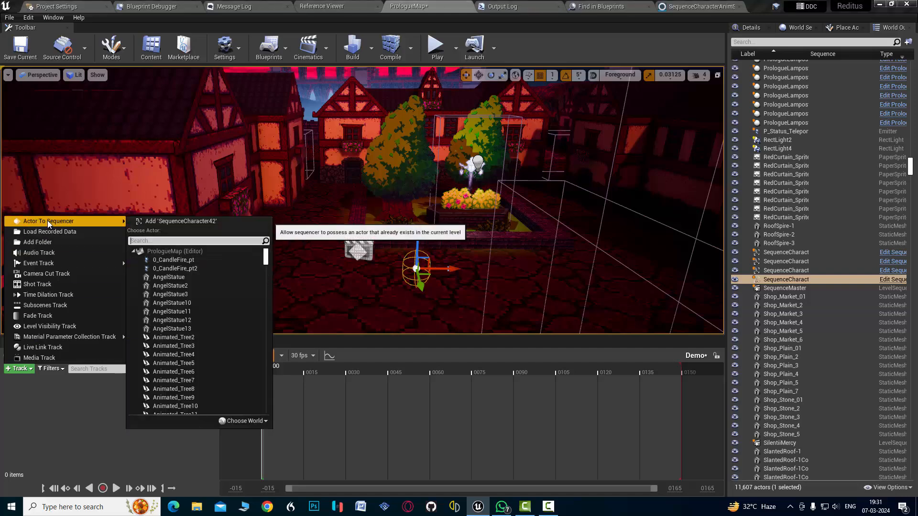
left_click(196, 223)
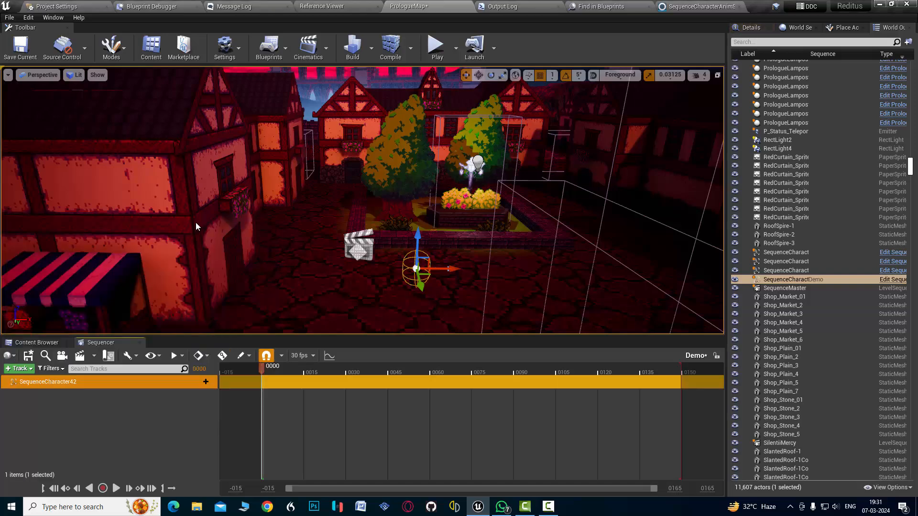
Set the placed character's Anim Instance Class to AxeSequenceCharacterAnimBP.
left_click(791, 281)
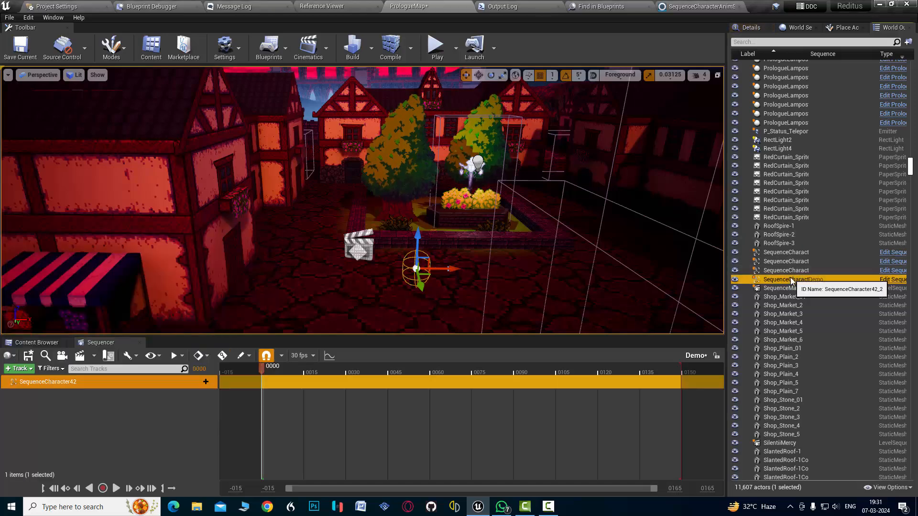
left_click(750, 30)
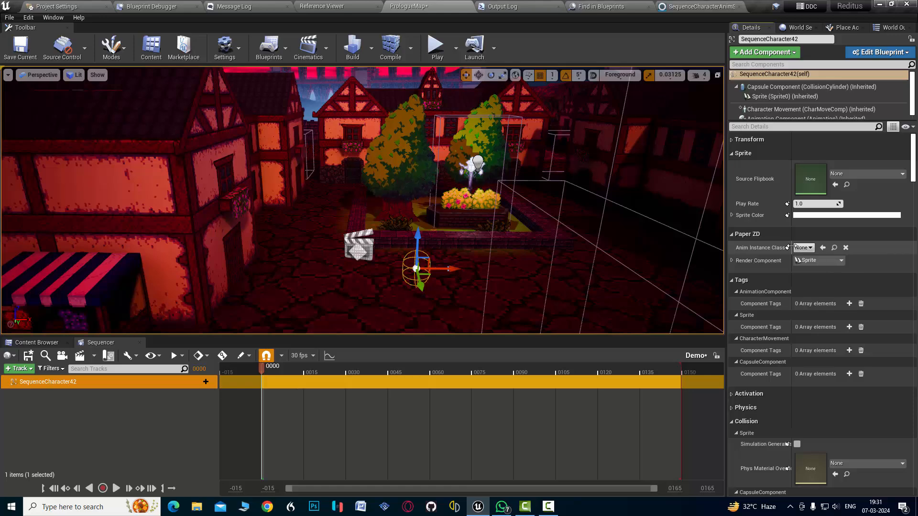
left_click_drag(792, 239, 796, 239)
left_click(807, 247)
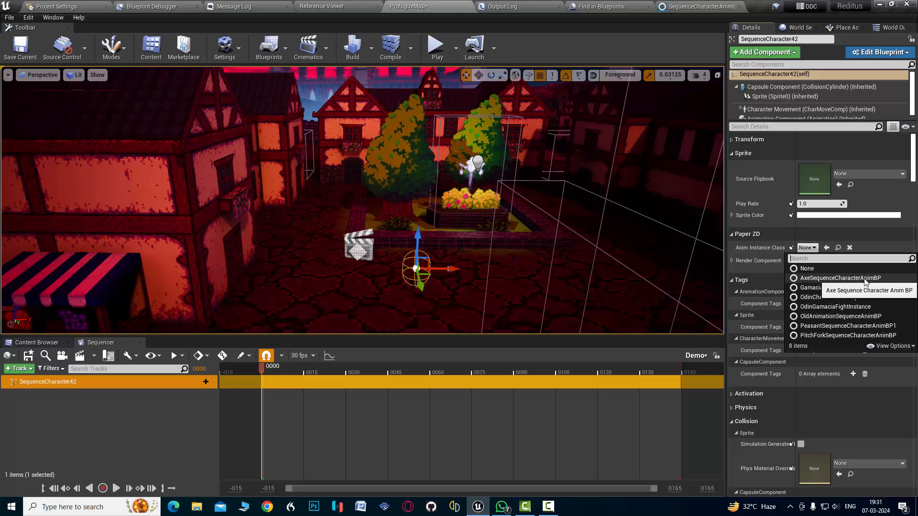
left_click(818, 279)
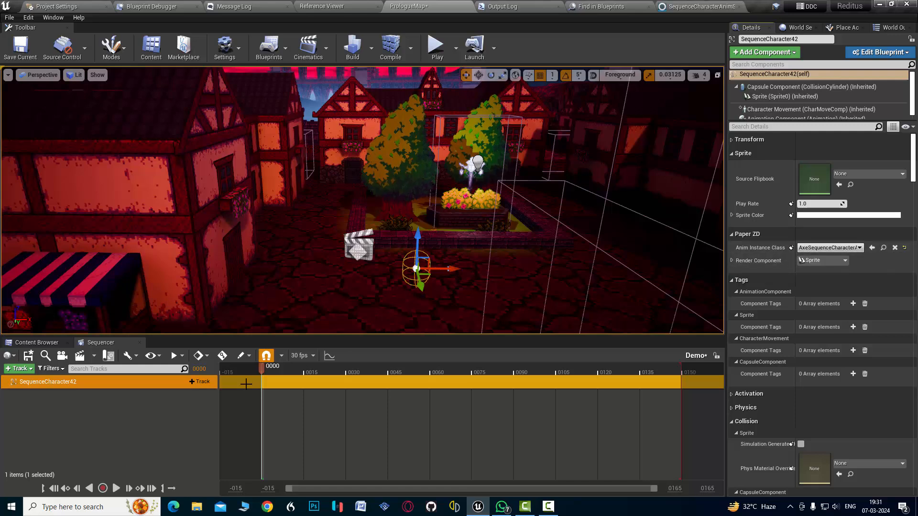
Add the character's Animation component to the sequence and give it an animation track with the AxeDieIdle animation.
left_click(200, 382)
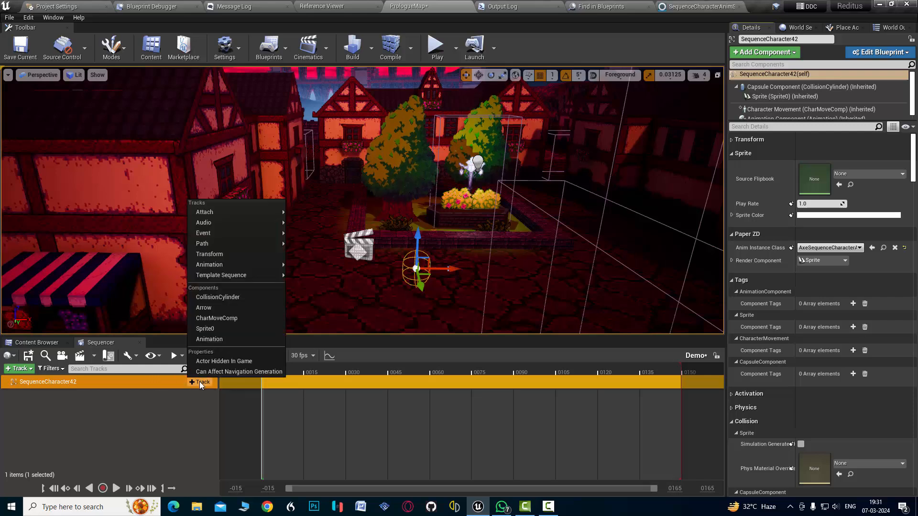
left_click(207, 339)
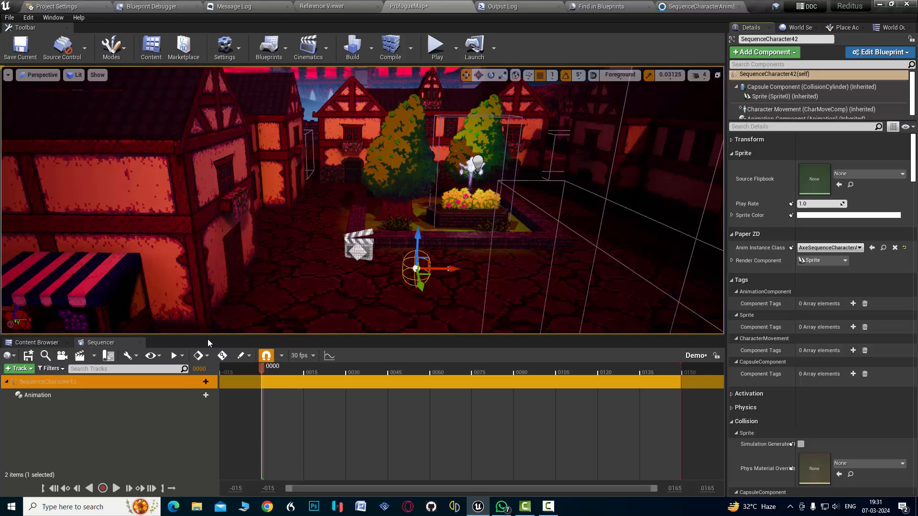
left_click(41, 392)
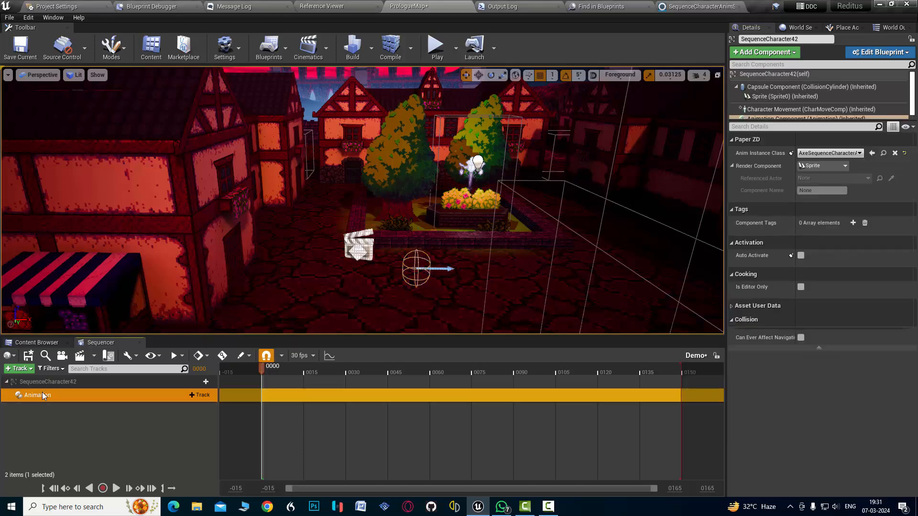
left_click(205, 395)
mouse_move(216, 423)
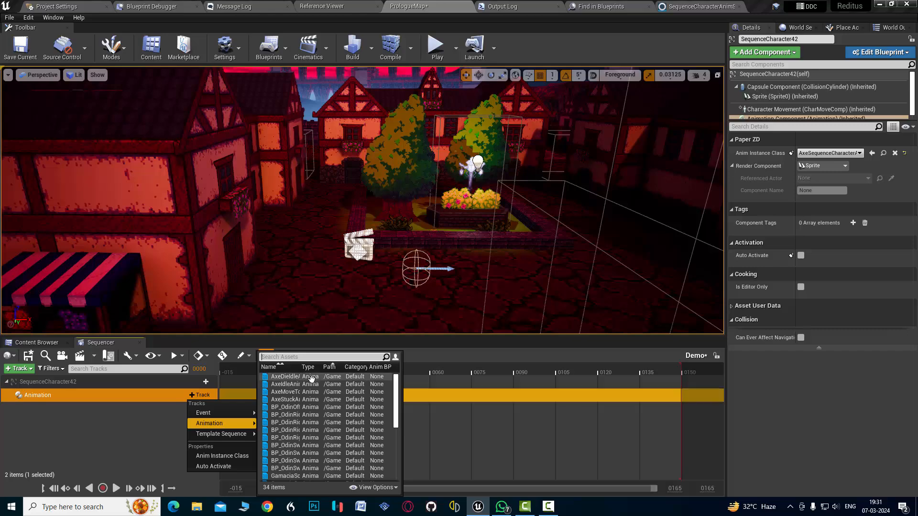
left_click(311, 377)
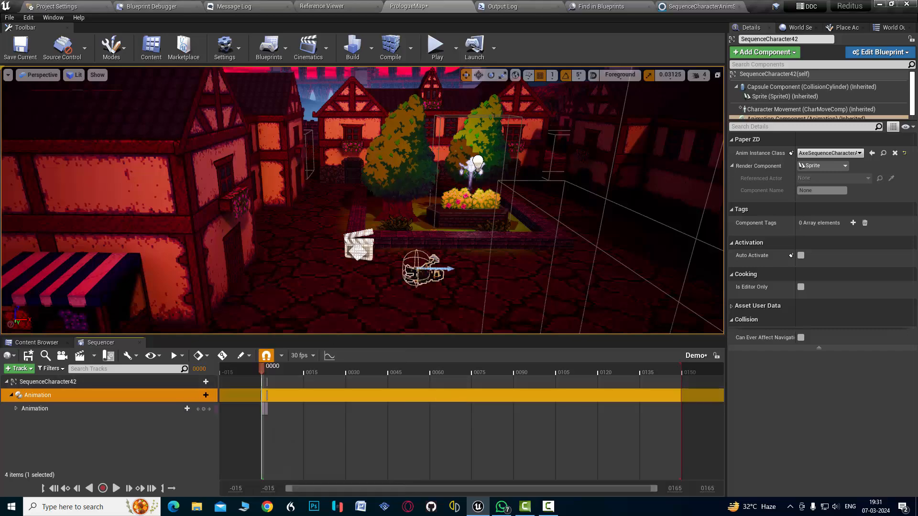
View the animated character up close in the level and expand its Animation track to show the Weight channel.
scroll(363, 200, "up", 5)
scroll(362, 200, "down", 4)
mouse_move(362, 200)
right_mouse_down()
mouse_move(401, 213)
mouse_move(368, 220)
mouse_move(367, 202)
right_mouse_up()
key("w")
key("s")
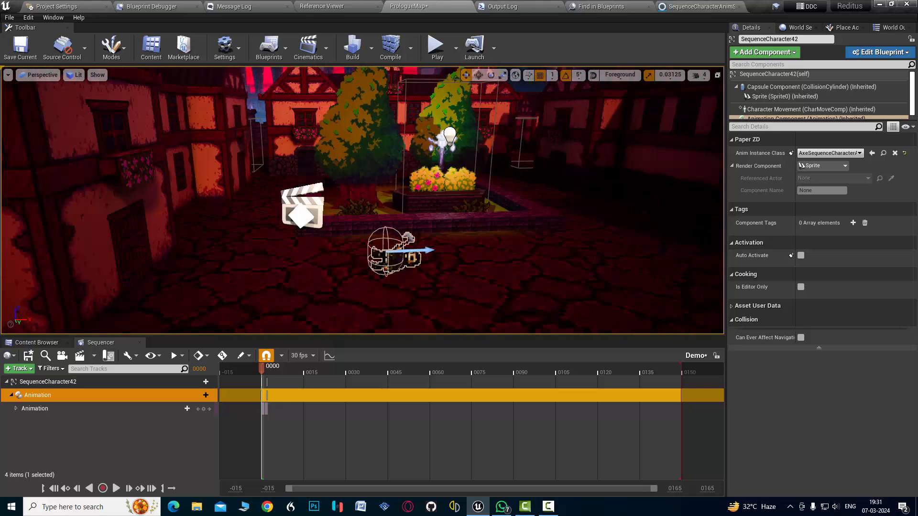
key("w")
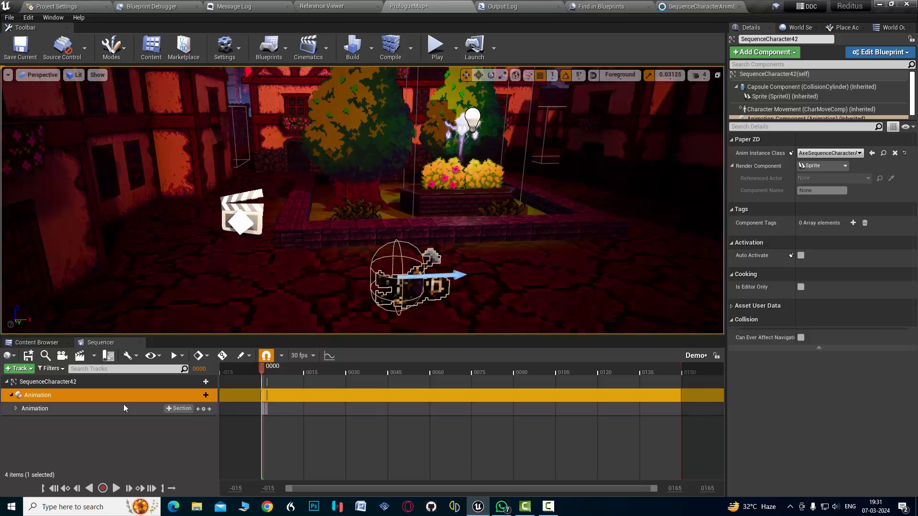
left_click(16, 408)
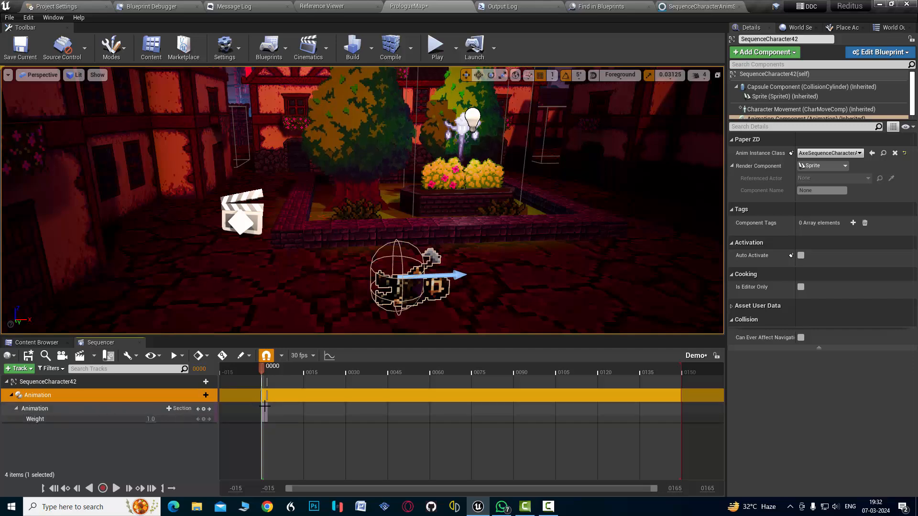
Replace the AxeDieIdle animation in the character's animation section with BP_OdinOffHorseAnimSequence.
left_click(288, 426)
scroll(287, 423, "up", 10, "ctrl")
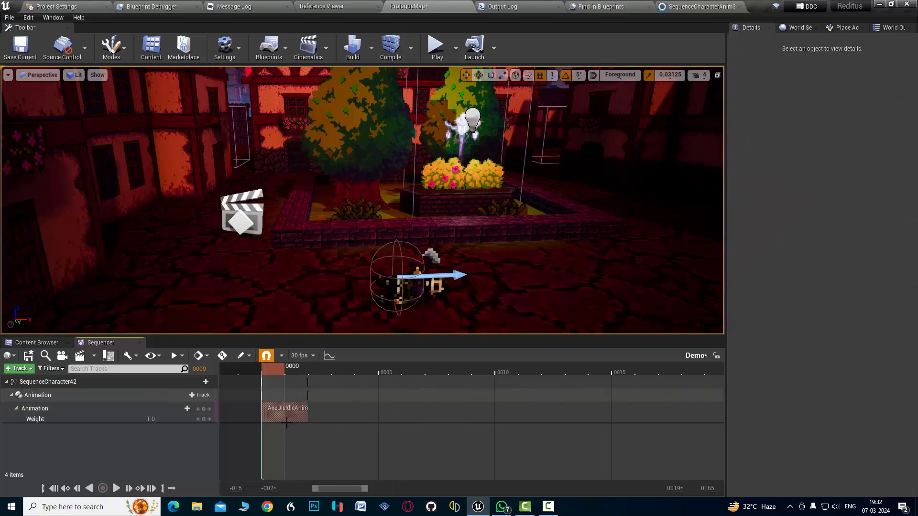
left_click(292, 413)
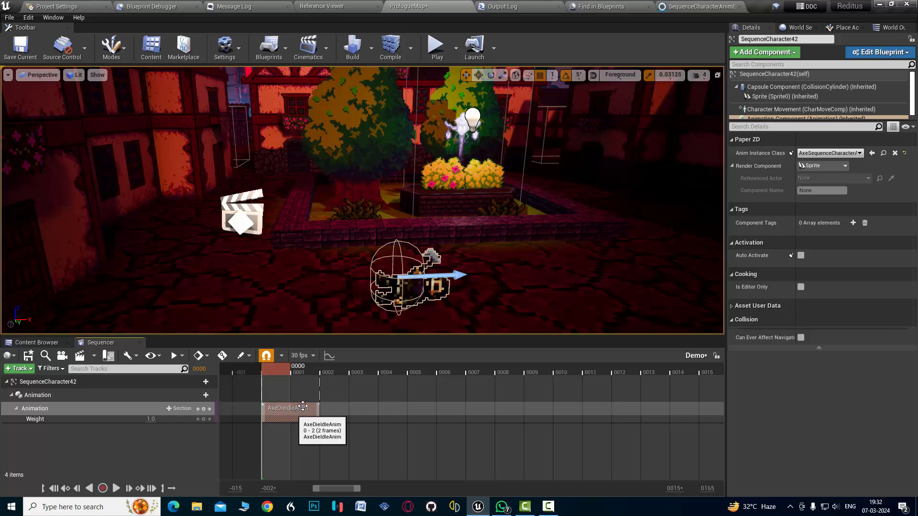
right_click(302, 407)
mouse_move(304, 409)
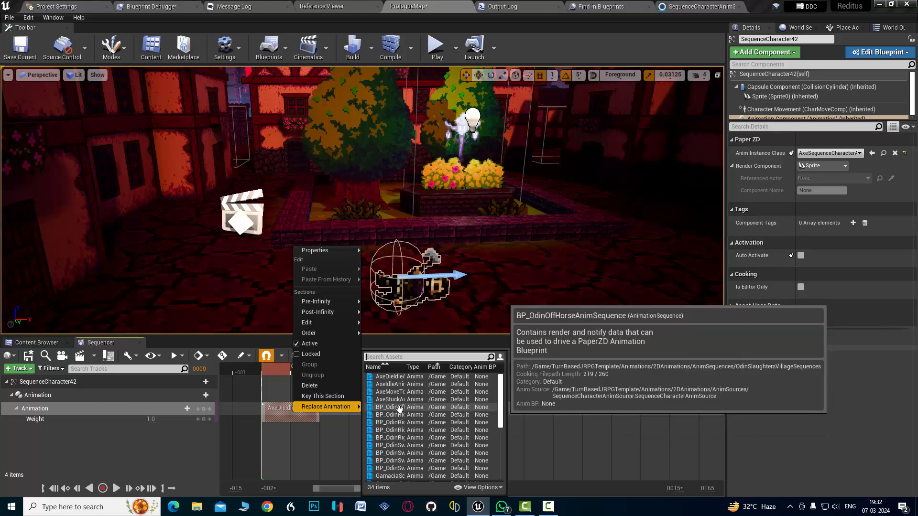
left_click(399, 408)
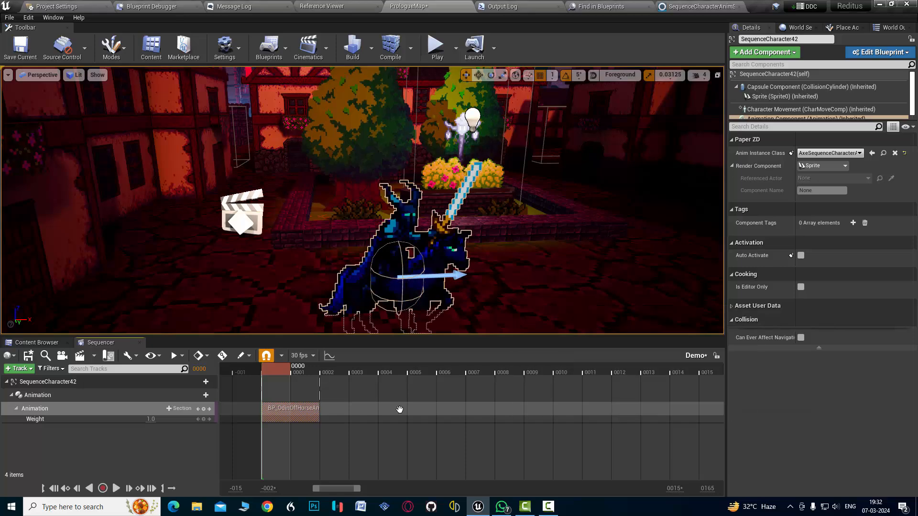
Raise the character's sprite to a Z location of 52.0 and shift the whole character back along the X axis.
key("s")
mouse_move(396, 230)
right_mouse_down()
mouse_move(406, 239)
mouse_move(396, 239)
right_mouse_up()
key("w")
left_click(397, 244)
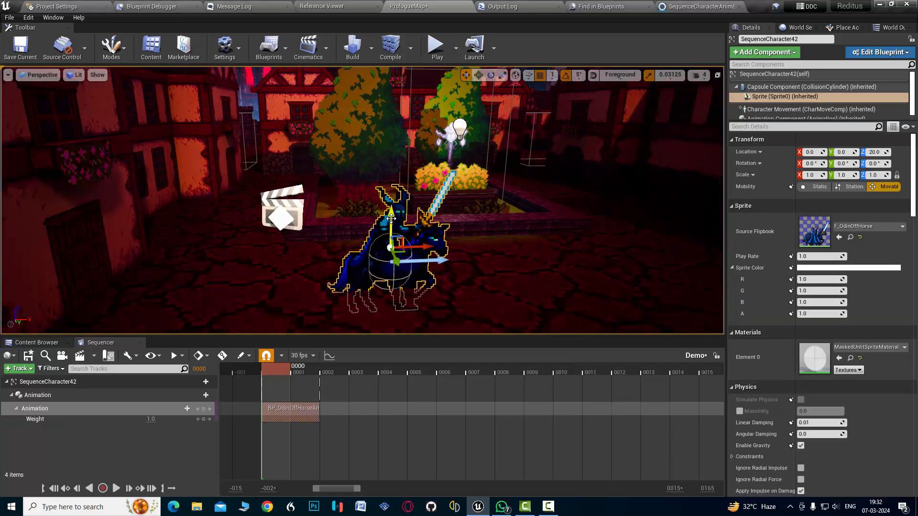
left_click_drag(391, 219, 392, 216)
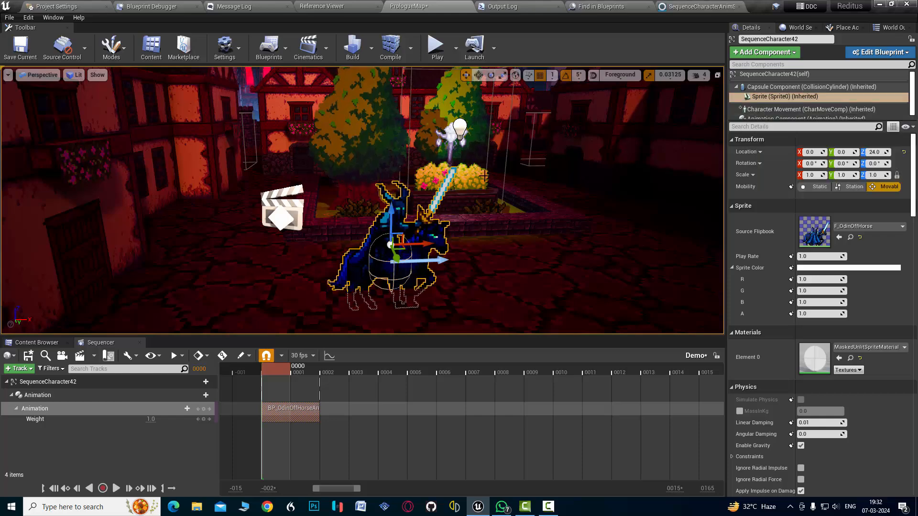
left_click_drag(389, 211, 390, 189)
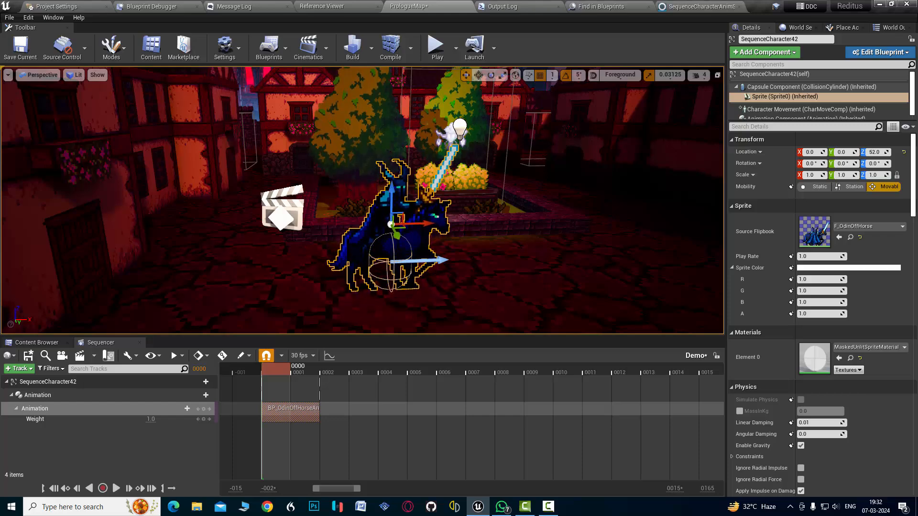
left_click(417, 261)
left_click_drag(422, 261, 377, 260)
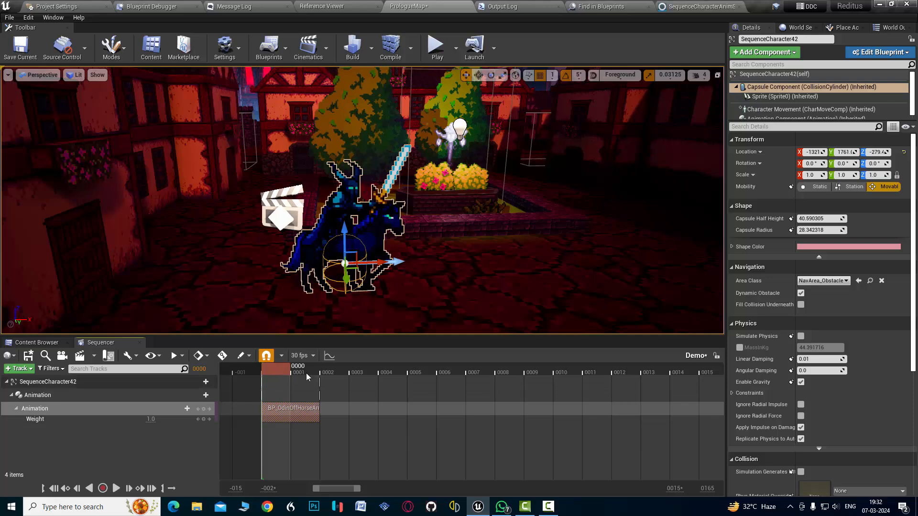
Replace the section's animation with BP_OdinRidingRightAnimSequence.
left_click_drag(306, 373, 281, 375)
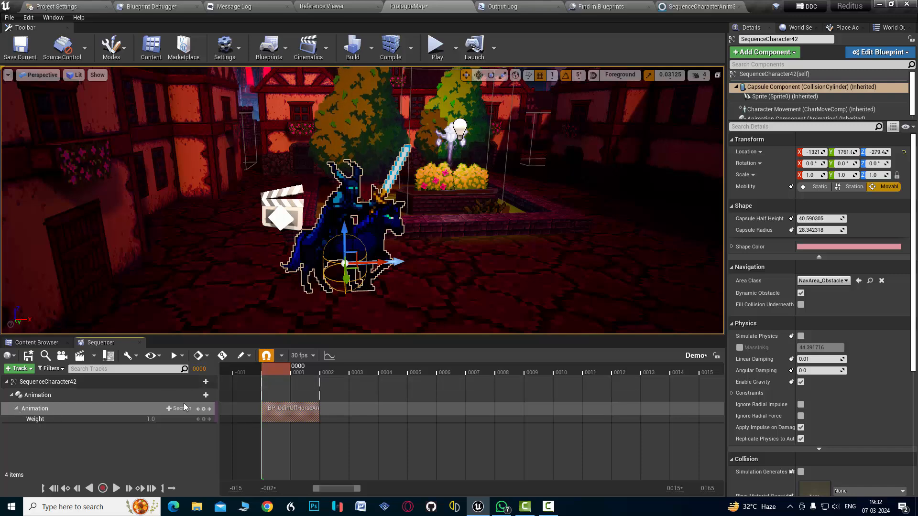
right_click(295, 413)
mouse_move(328, 407)
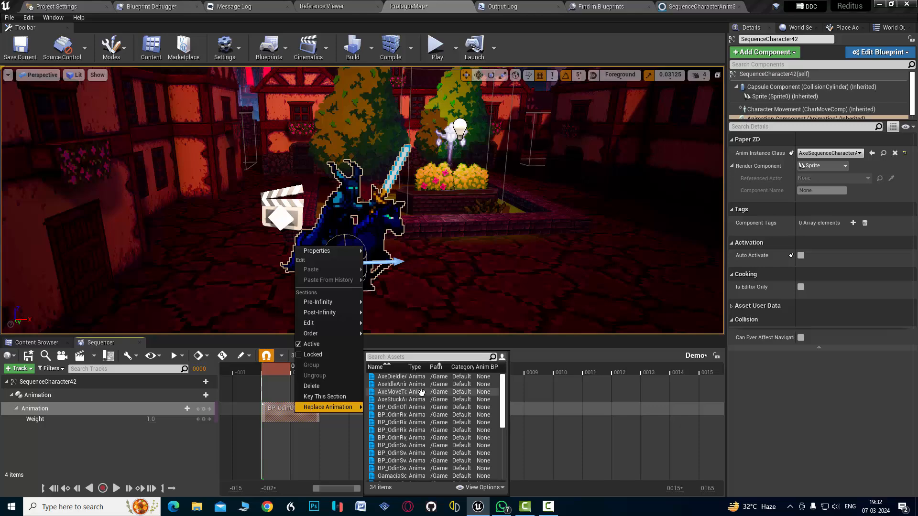
left_click_drag(408, 369, 423, 369)
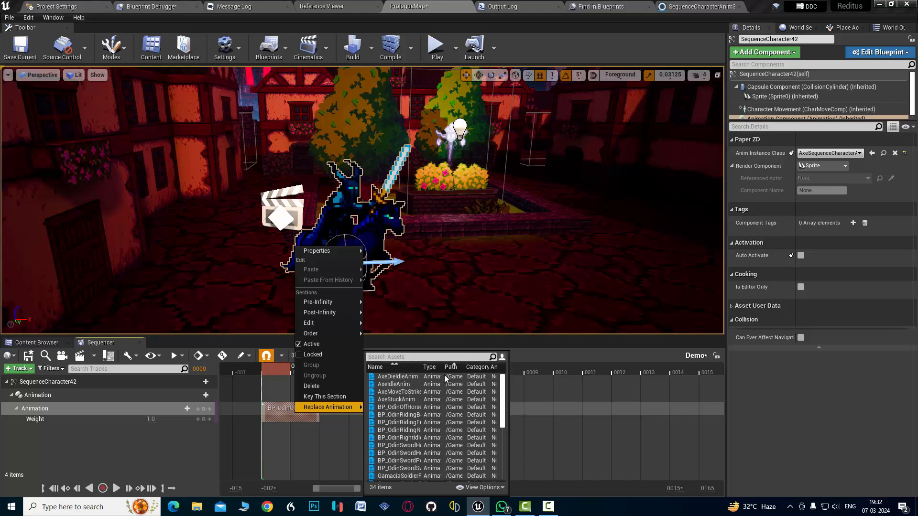
left_click(407, 430)
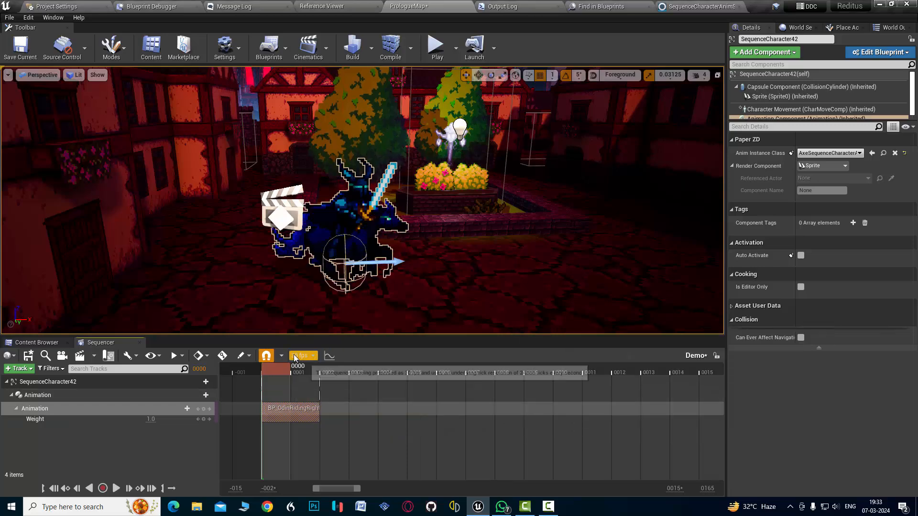
Extend the riding animation section in stages to frame 15, scrubbing the playhead through it to preview the ride.
mouse_move(278, 372)
left_mouse_down()
mouse_move(347, 375)
mouse_move(274, 368)
left_mouse_up()
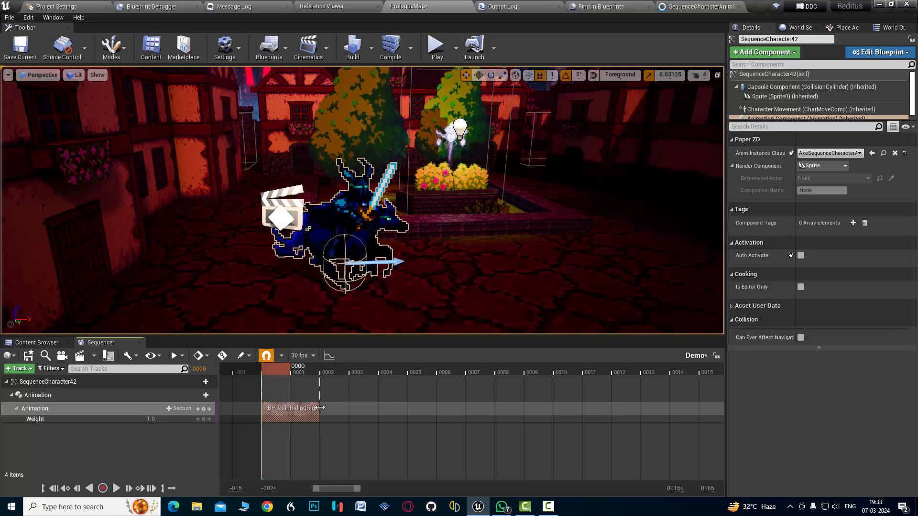
left_click_drag(320, 407, 465, 407)
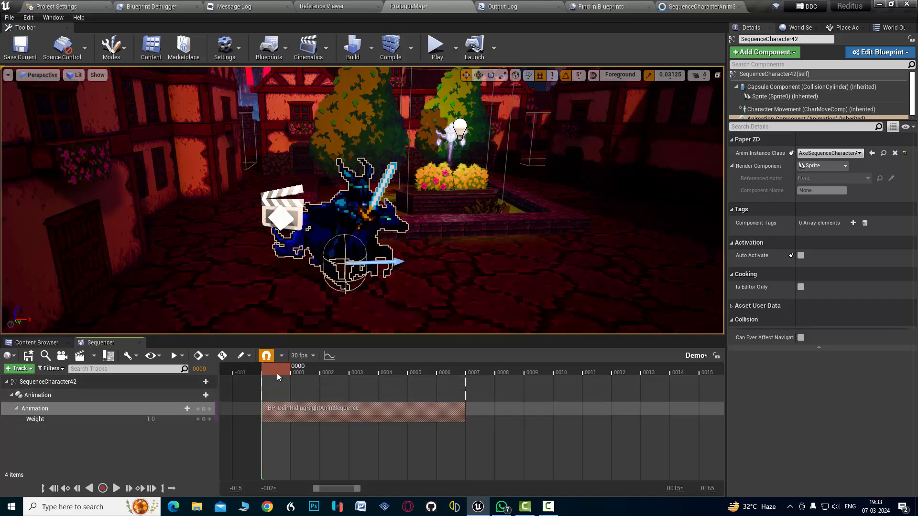
left_click_drag(277, 373, 431, 373)
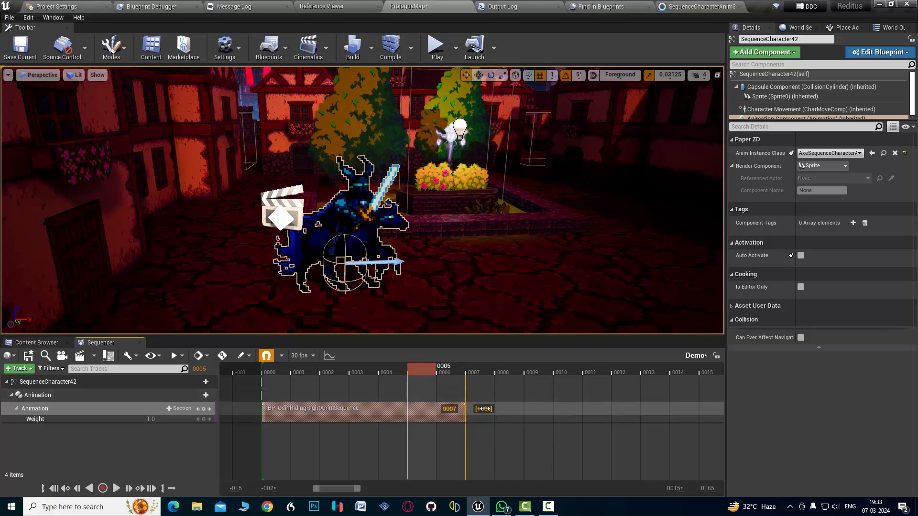
left_click_drag(483, 409, 630, 411)
left_click_drag(418, 371, 497, 370)
left_click_drag(574, 368, 612, 356)
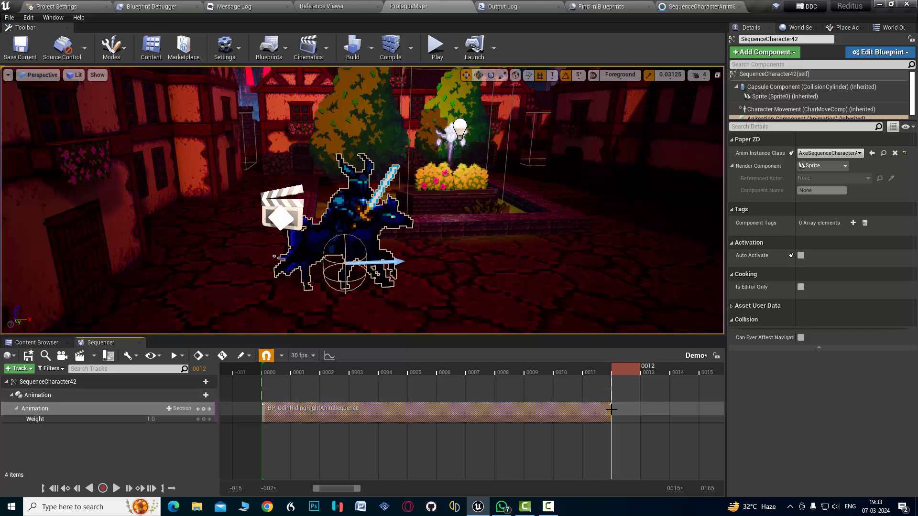
left_click_drag(611, 409, 698, 409)
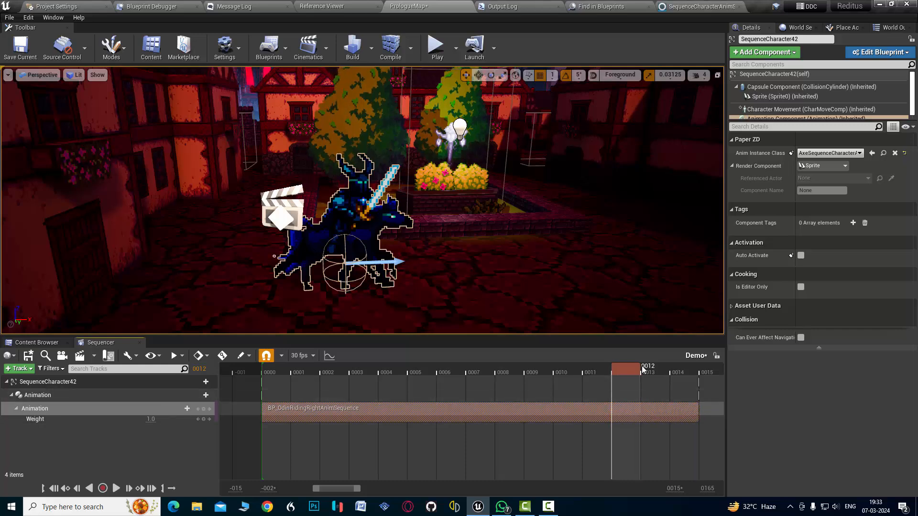
left_click_drag(642, 368, 703, 394)
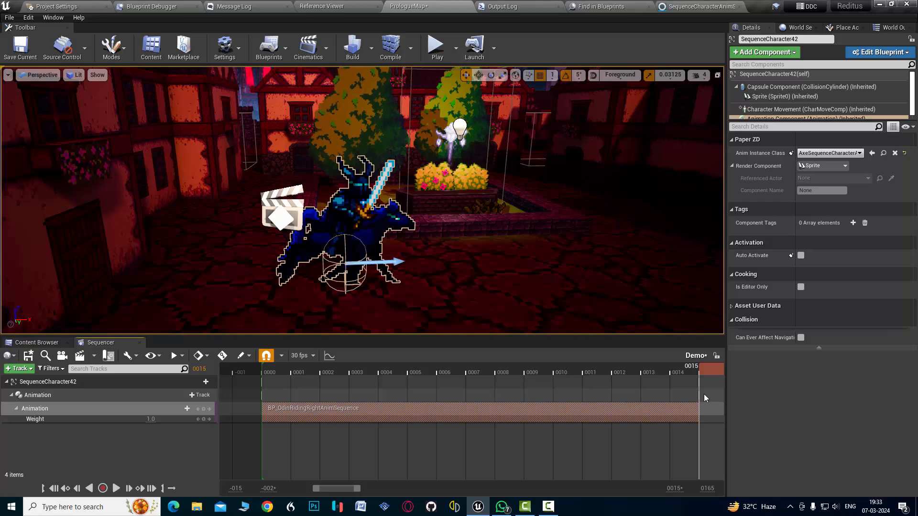
Extend the riding animation section to frame 19 and scrub the playhead back to frame 6.
left_click_drag(340, 489, 359, 489)
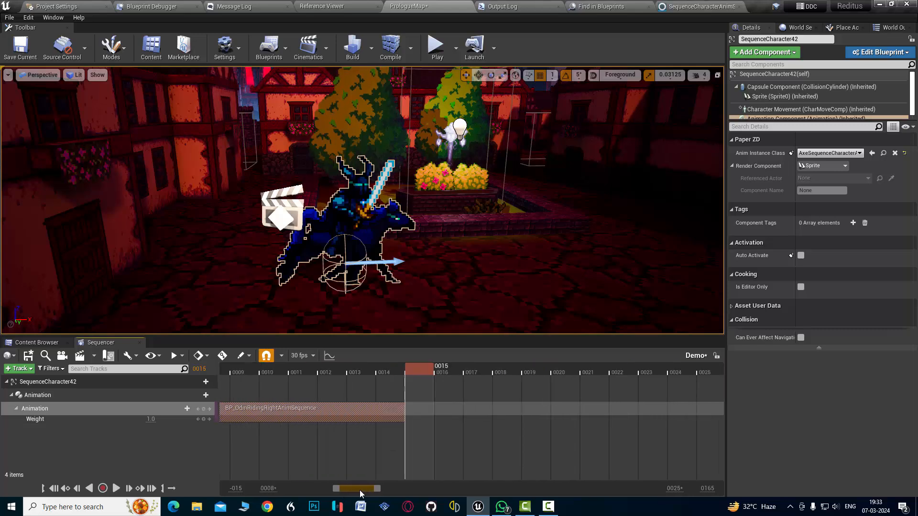
mouse_move(429, 368)
left_mouse_down()
mouse_move(259, 351)
mouse_move(440, 362)
left_mouse_up()
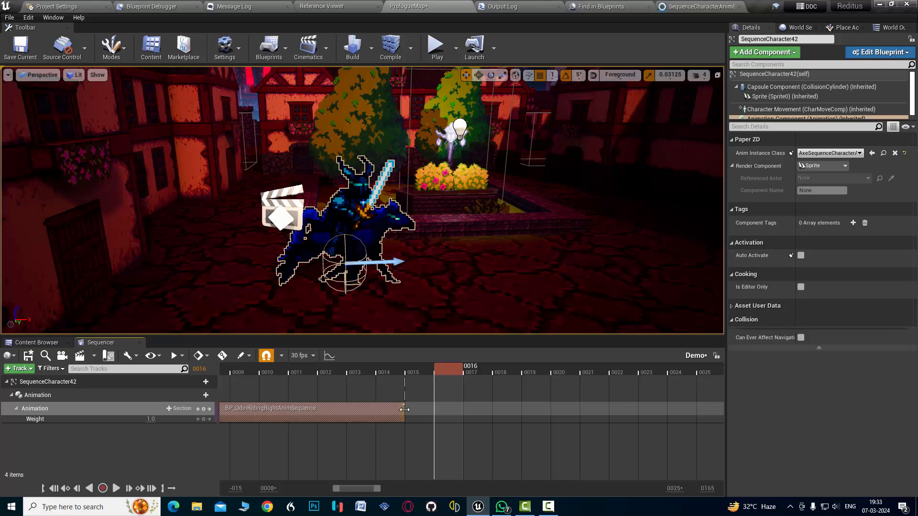
left_click_drag(405, 410, 540, 410)
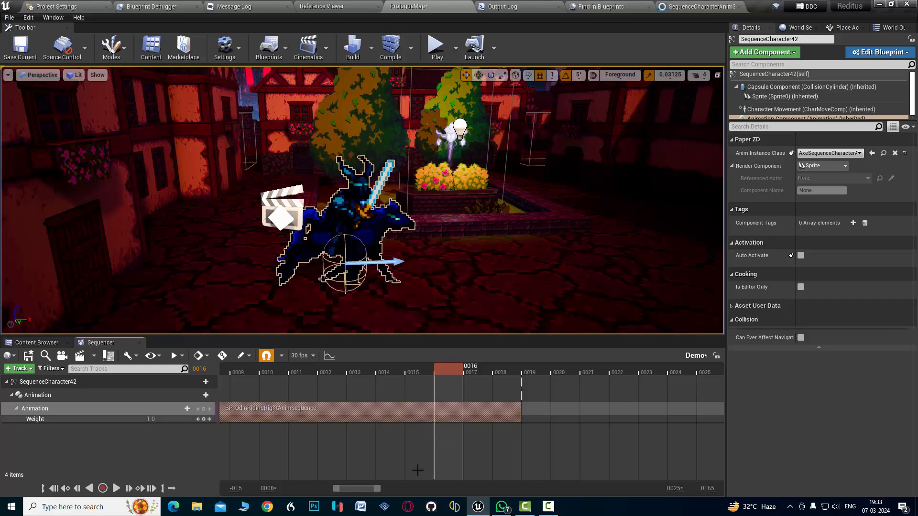
mouse_move(366, 486)
left_mouse_down()
mouse_move(341, 486)
mouse_move(354, 486)
left_mouse_up()
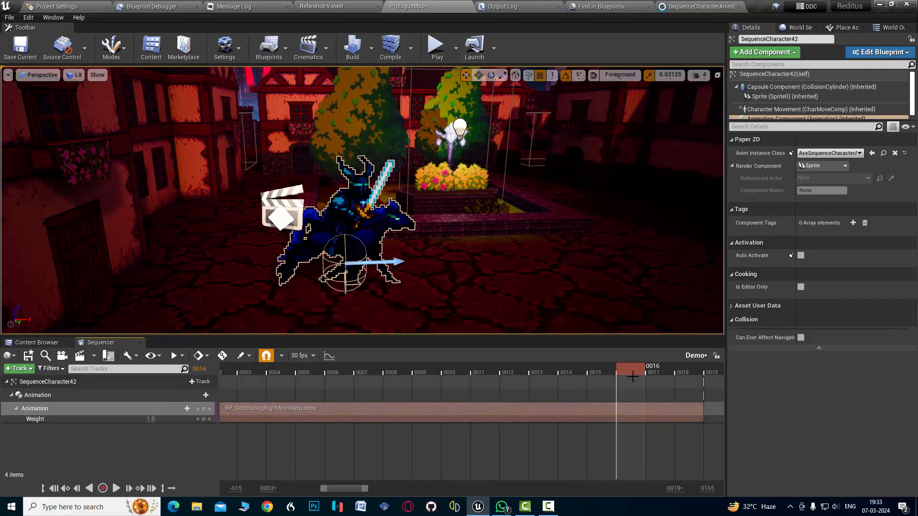
left_click_drag(595, 376, 328, 368)
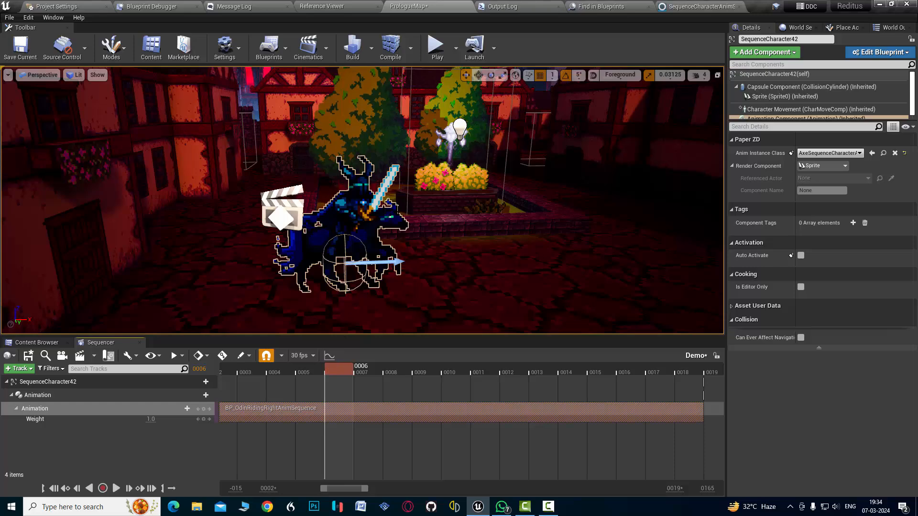
Nudge the character's sprite to an X location of 1.0 and add a Transform track to the character in the sequence.
left_click(785, 96)
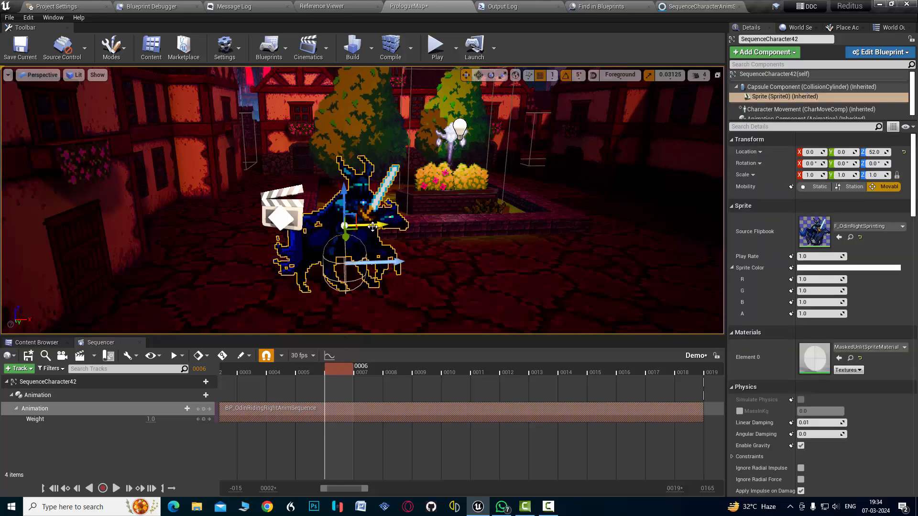
mouse_move(371, 224)
left_mouse_down()
mouse_move(404, 223)
mouse_move(371, 224)
left_mouse_up()
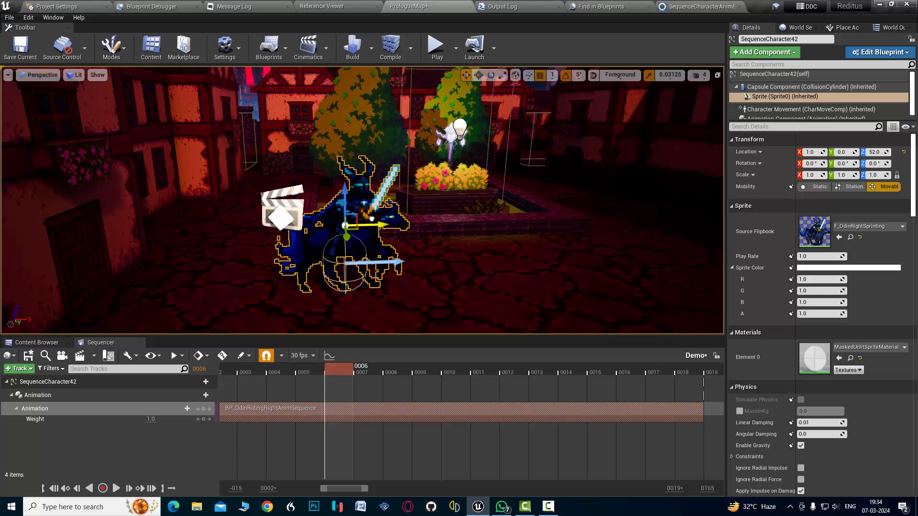
left_click(200, 381)
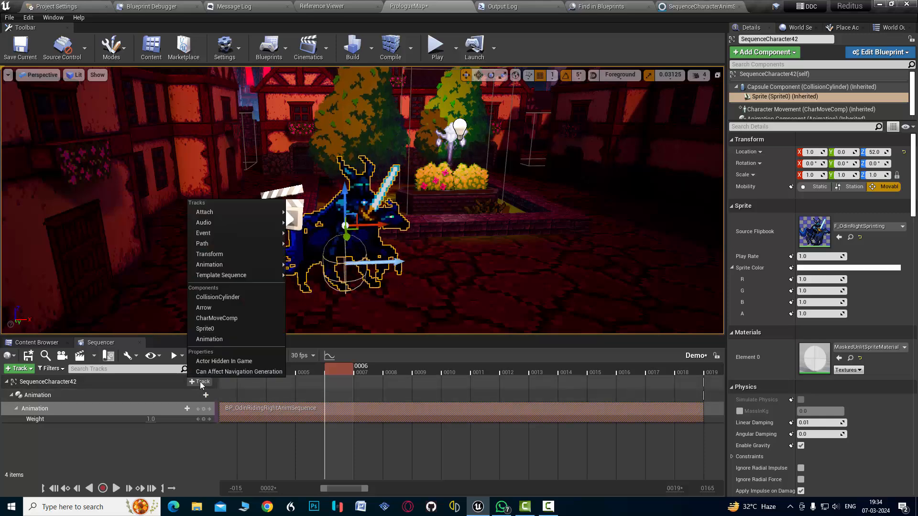
left_click(219, 256)
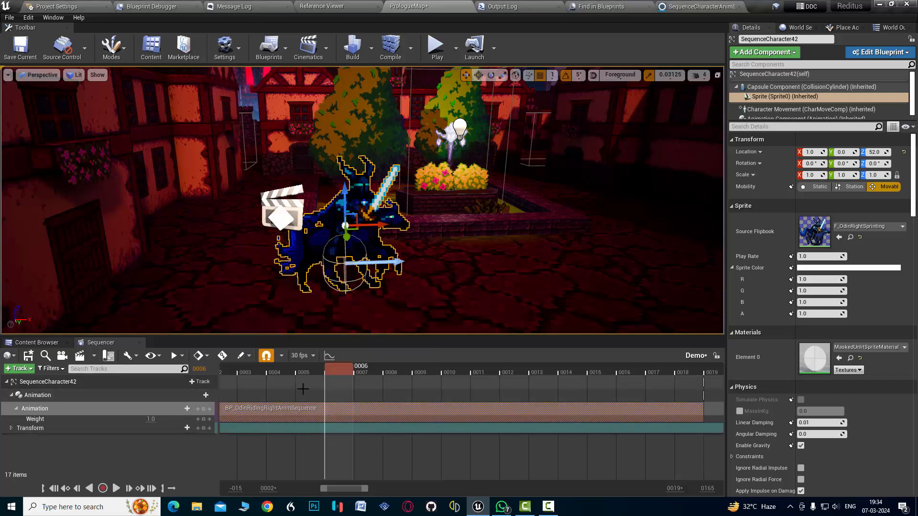
Return the playhead to frame 0 and add a key there on the character's Transform track.
left_click_drag(343, 372, 245, 370)
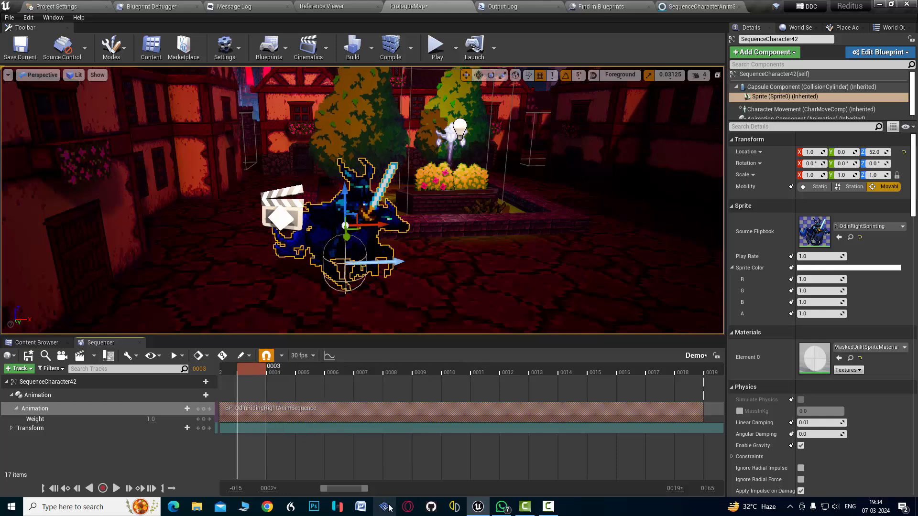
left_click_drag(351, 489, 342, 487)
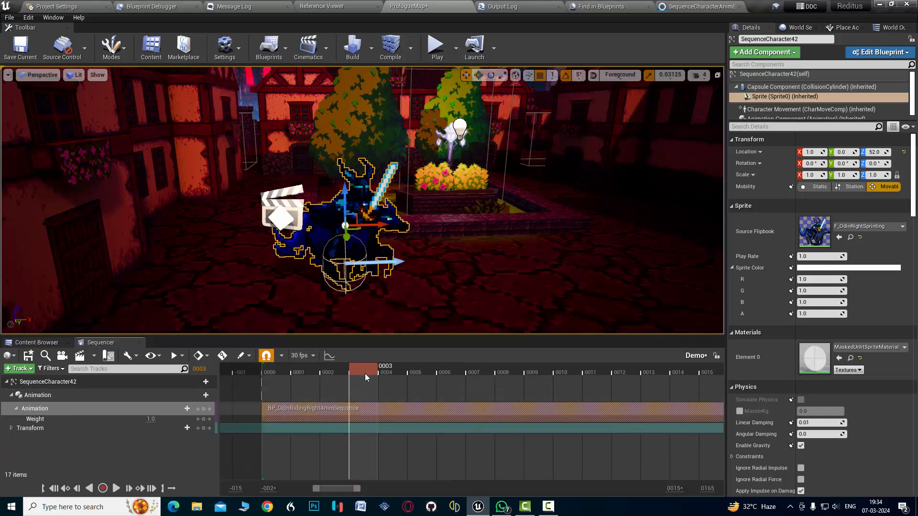
left_click_drag(311, 370, 276, 370)
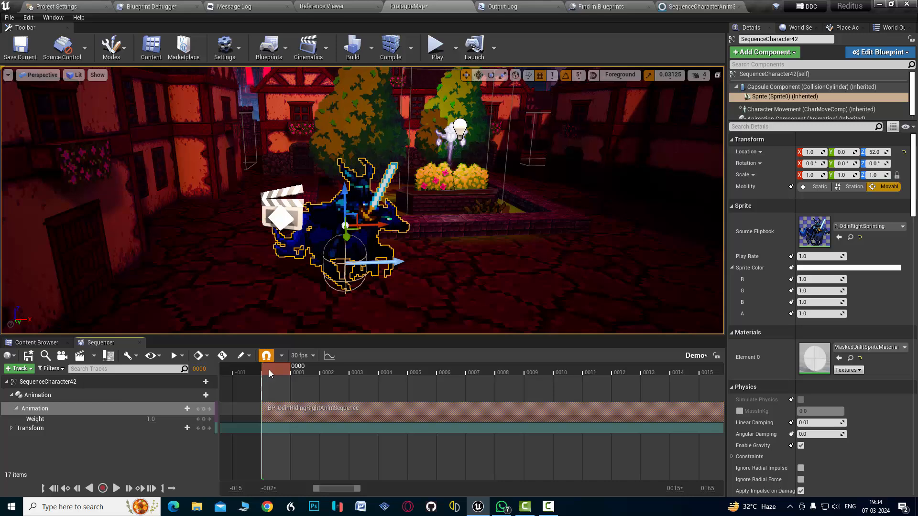
left_click(24, 428)
left_click(204, 428)
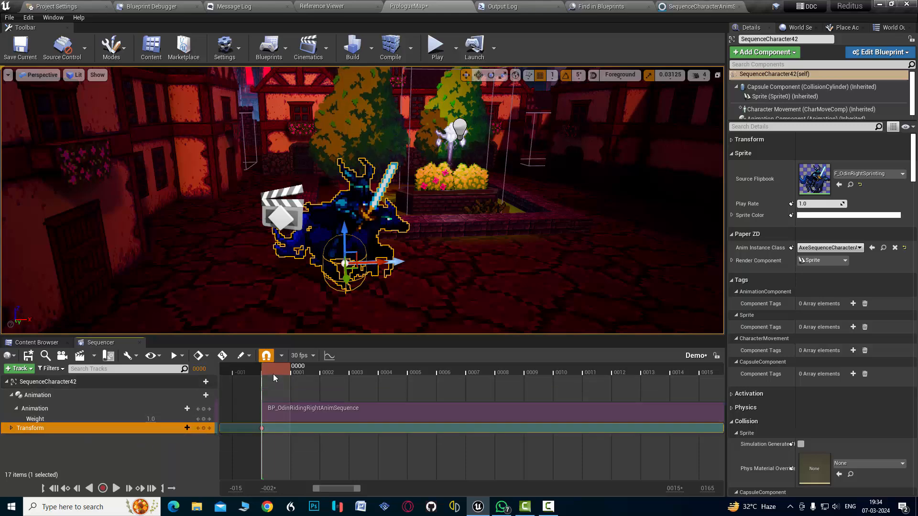
Move the playhead to frame 19, move the character along X across the square past the flower-ringed statue, and add a Transform key there.
left_click_drag(329, 375, 698, 377)
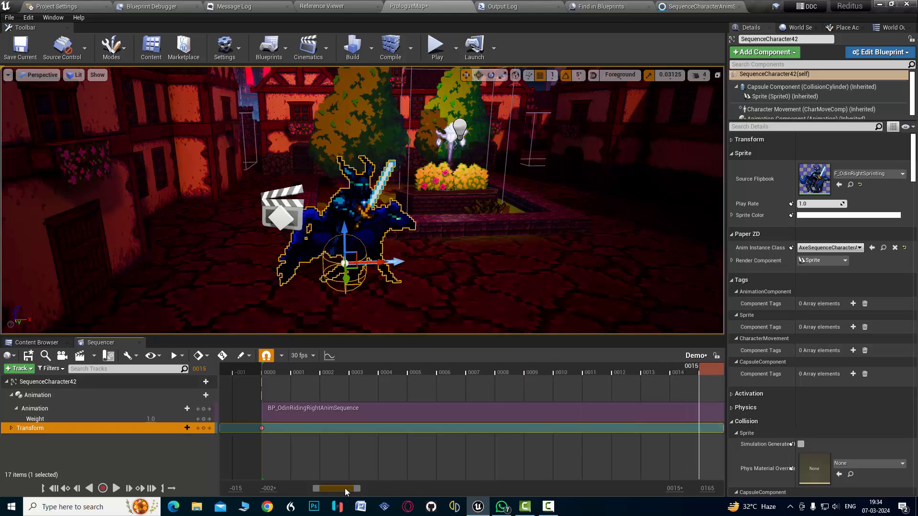
left_click_drag(345, 489, 359, 488)
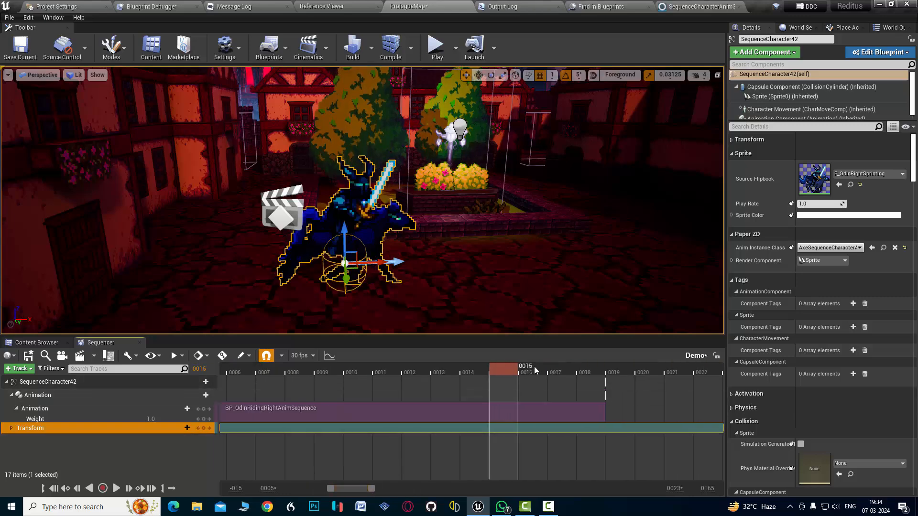
left_click_drag(535, 366, 616, 369)
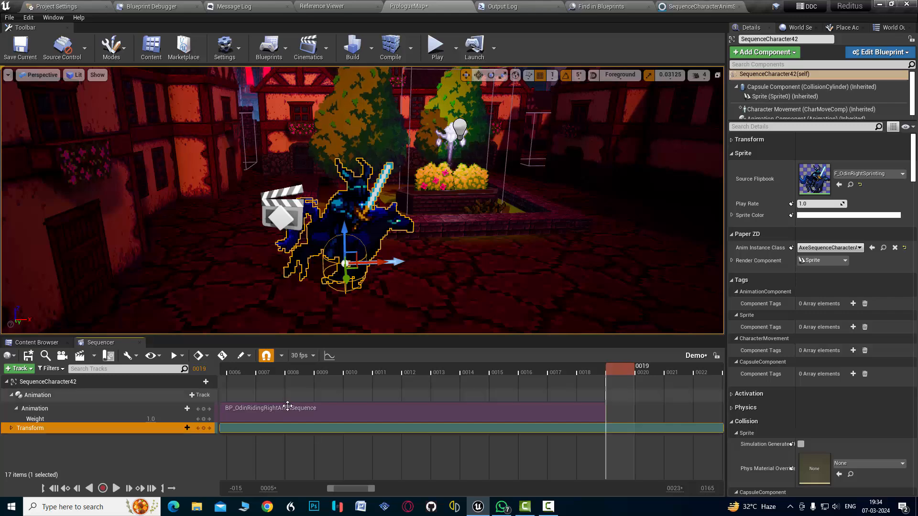
key("s")
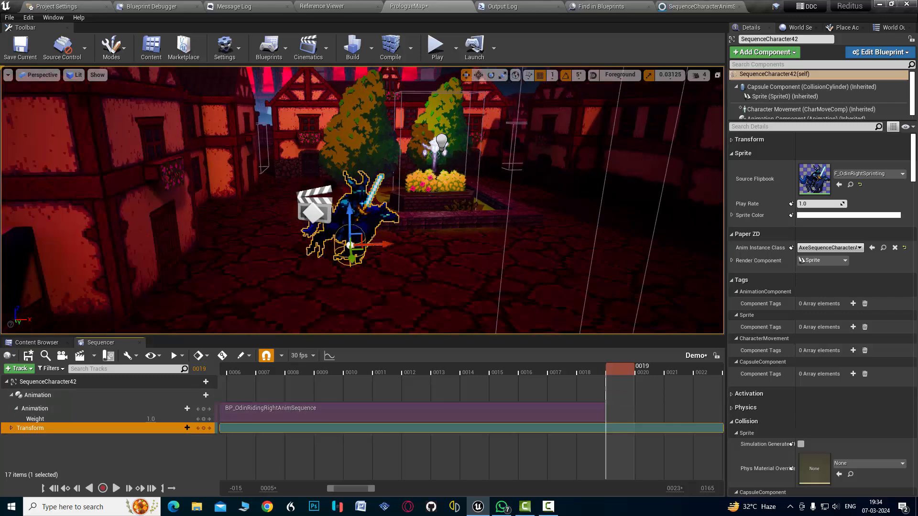
left_click_drag(377, 244, 379, 244)
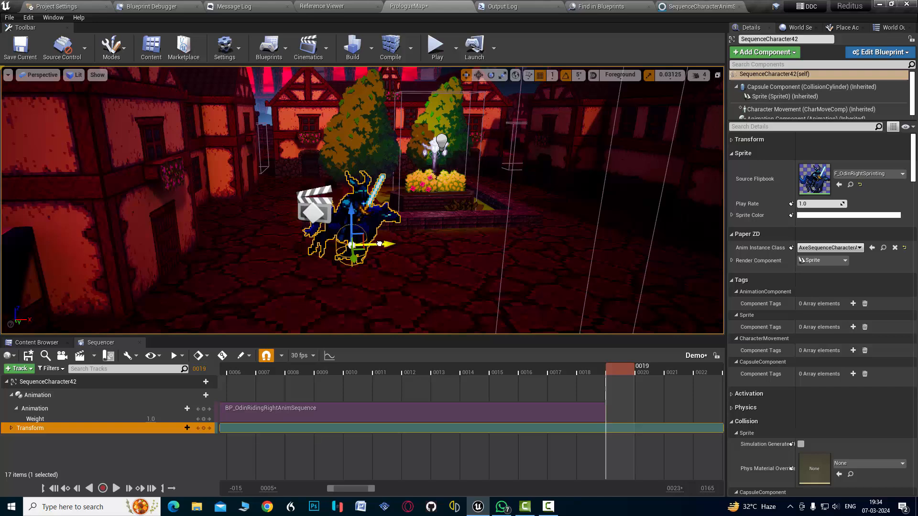
left_click_drag(334, 486, 360, 482)
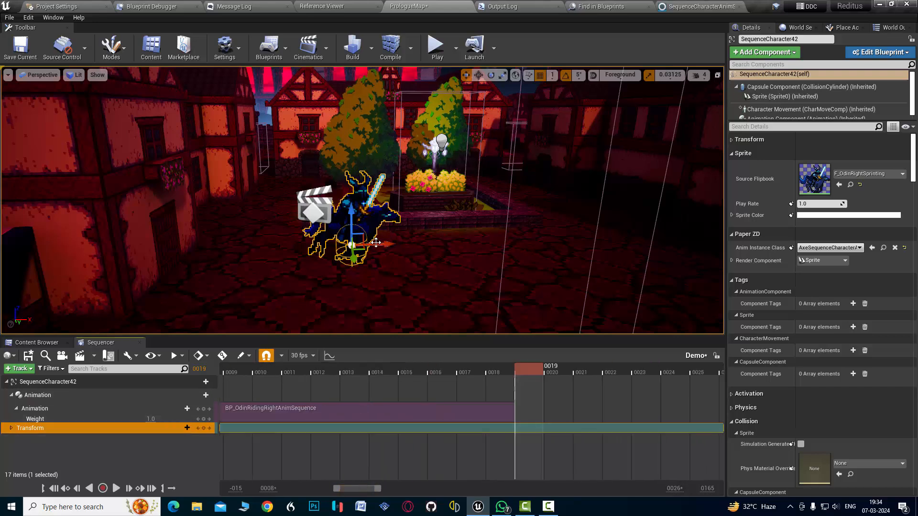
left_click_drag(376, 242, 629, 236)
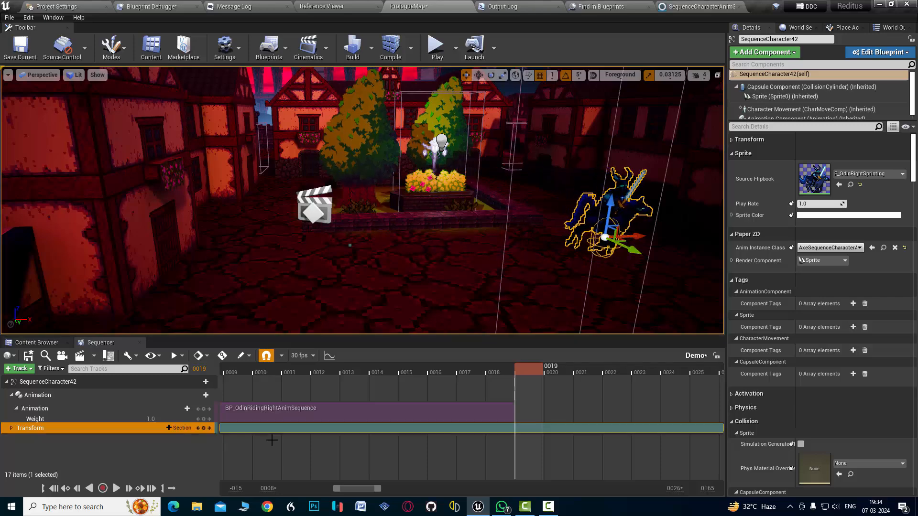
left_click(204, 428)
Scrub back to frame 17 and play the sequence from its start twice to preview the character's keyed movement.
left_click_drag(506, 369, 473, 367)
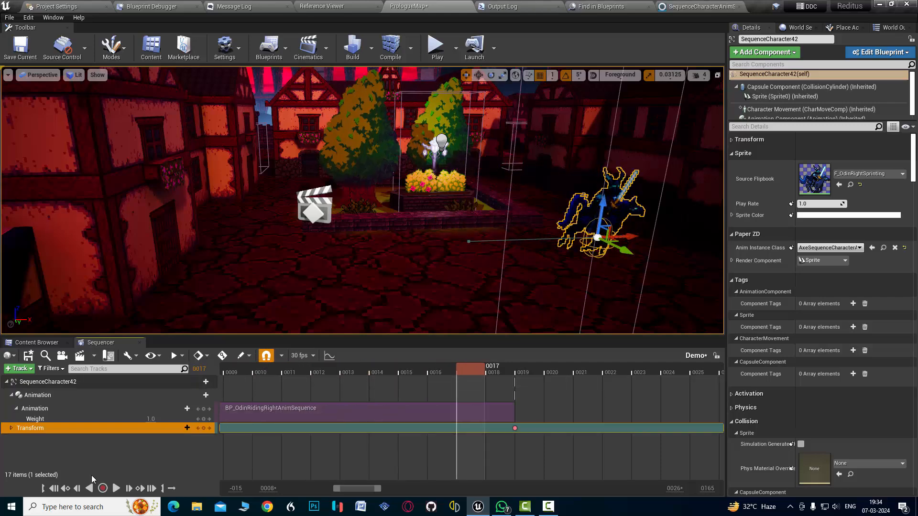
left_click(53, 488)
left_click(116, 488)
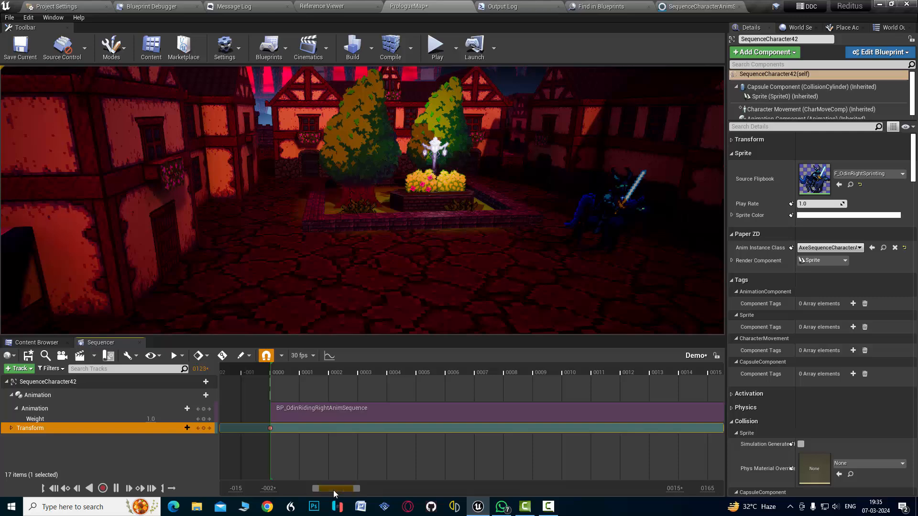
left_click_drag(329, 490, 352, 491)
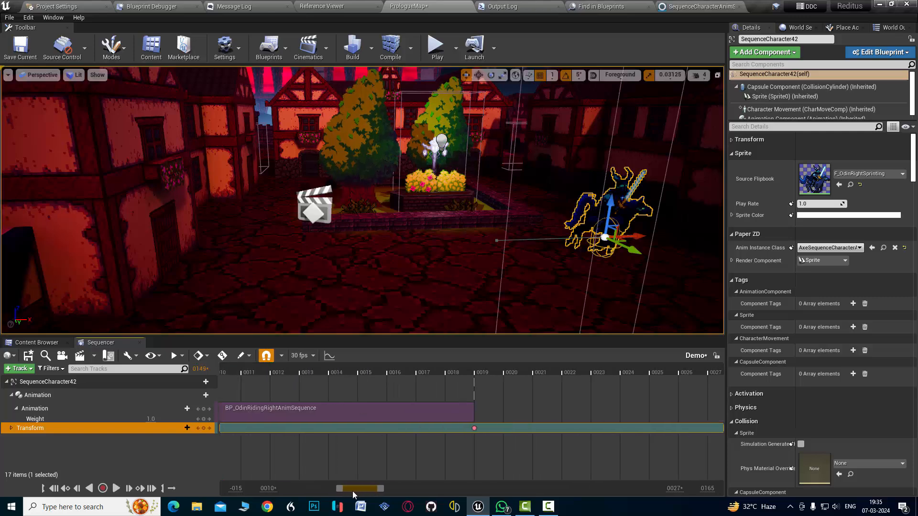
left_click(53, 488)
left_click(116, 488)
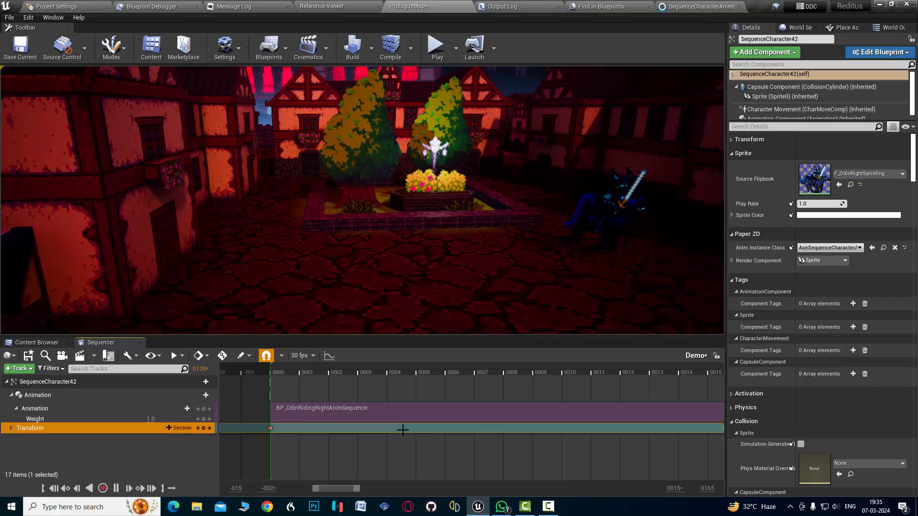
scroll(552, 423, "down", 4)
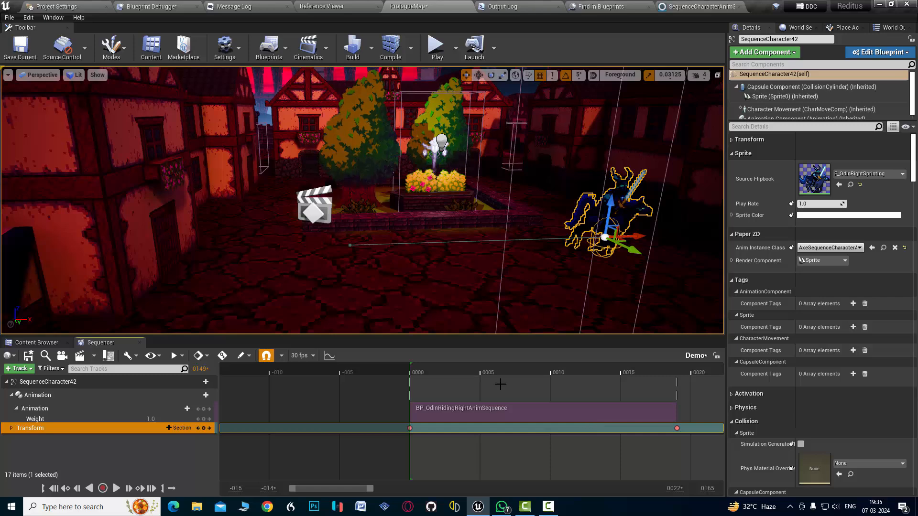
Place the GirlChildFrontIdle flipbook from Flipbooks/OverWorldNpcs/Children/GirlChild1/Front in the square, just below the level sequence icon.
left_click(37, 342)
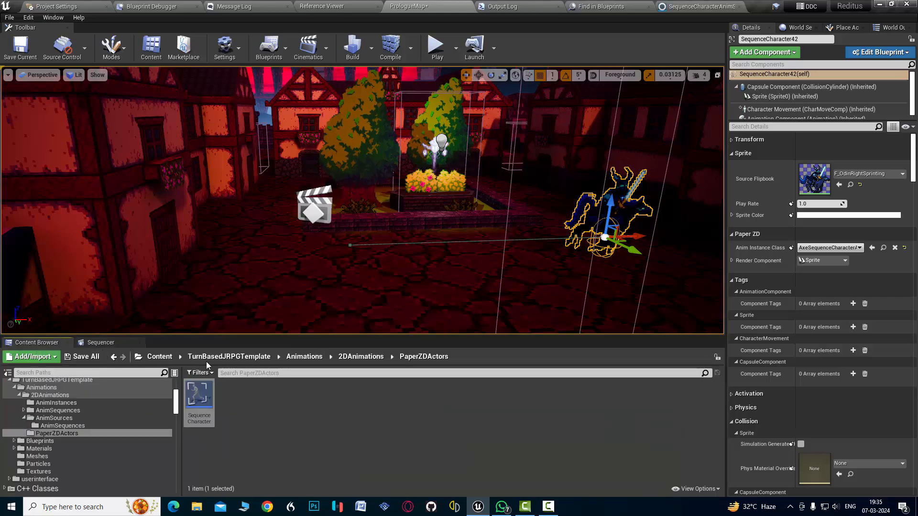
left_click(152, 357)
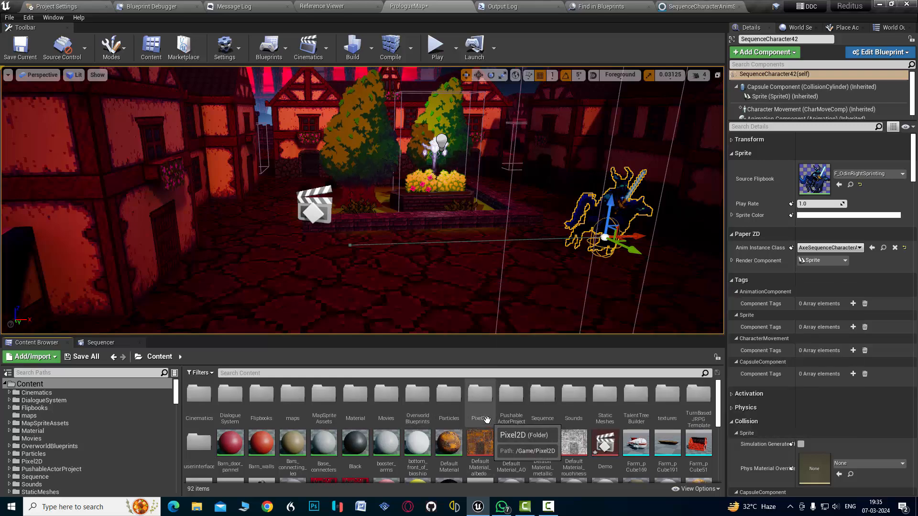
double_click(266, 407)
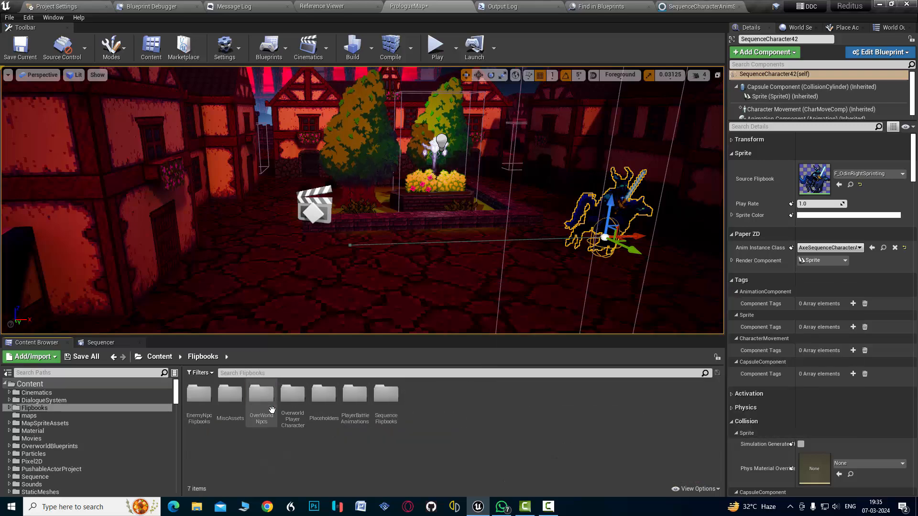
double_click(264, 410)
double_click(265, 409)
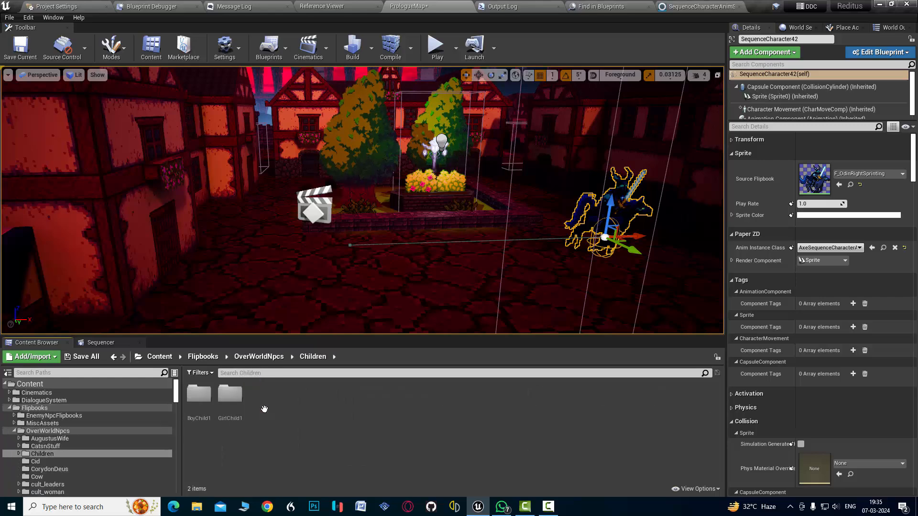
double_click(236, 409)
double_click(235, 410)
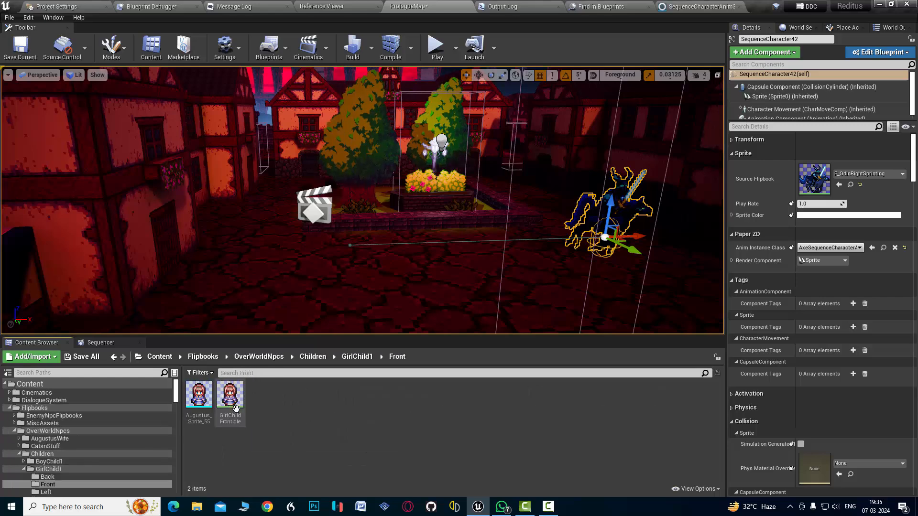
left_click(236, 407)
left_click_drag(235, 408, 301, 246)
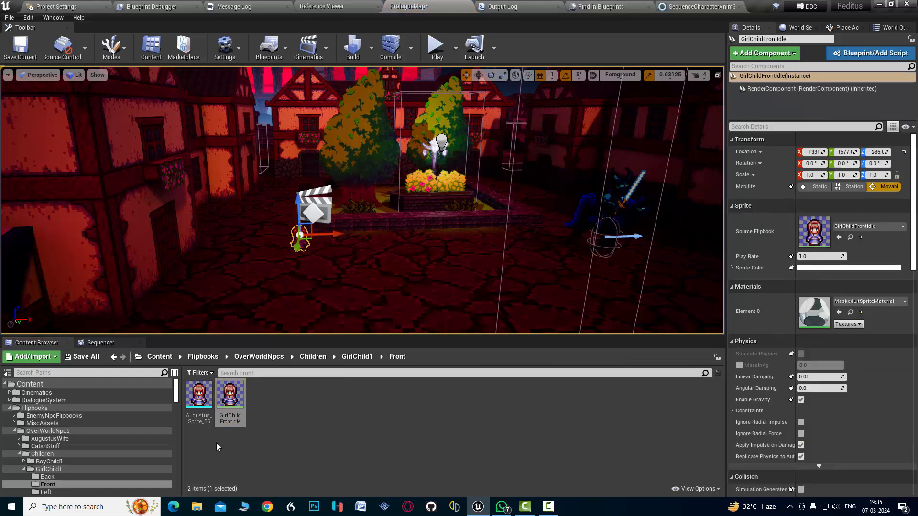
Place the GirlChildLeftIdle flipbook from GirlChild1's Left folder in the square beside the front-facing girl.
left_click(358, 356)
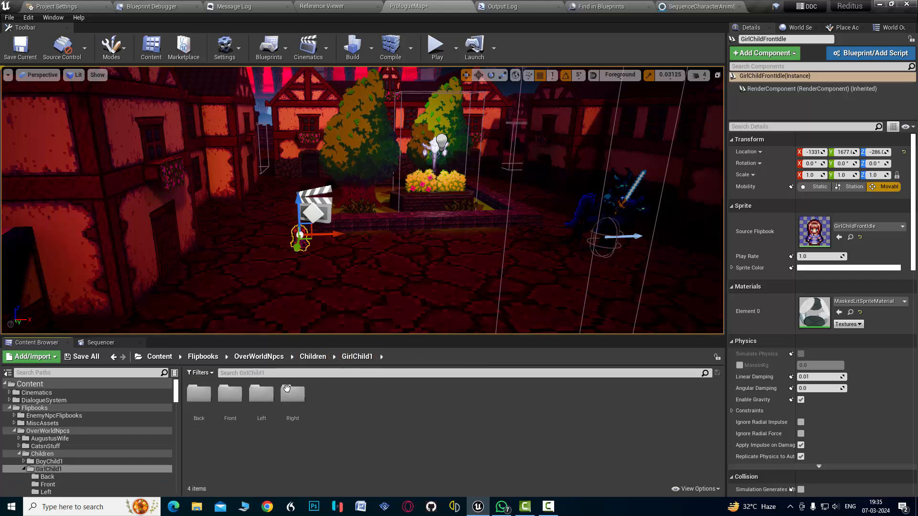
double_click(262, 393)
left_click_drag(230, 394, 340, 239)
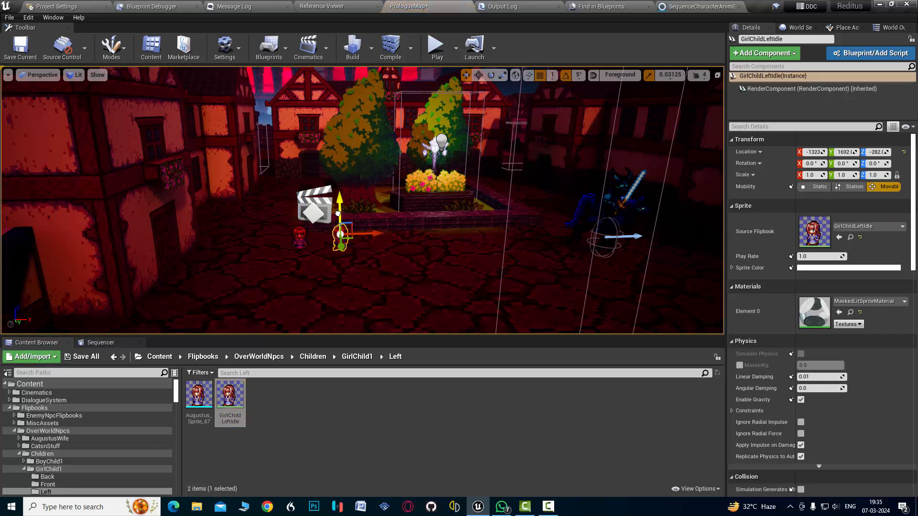
Return to the Demo sequence and select the front-facing girl sprite and the left-facing one in turn to compare them.
left_click(95, 341)
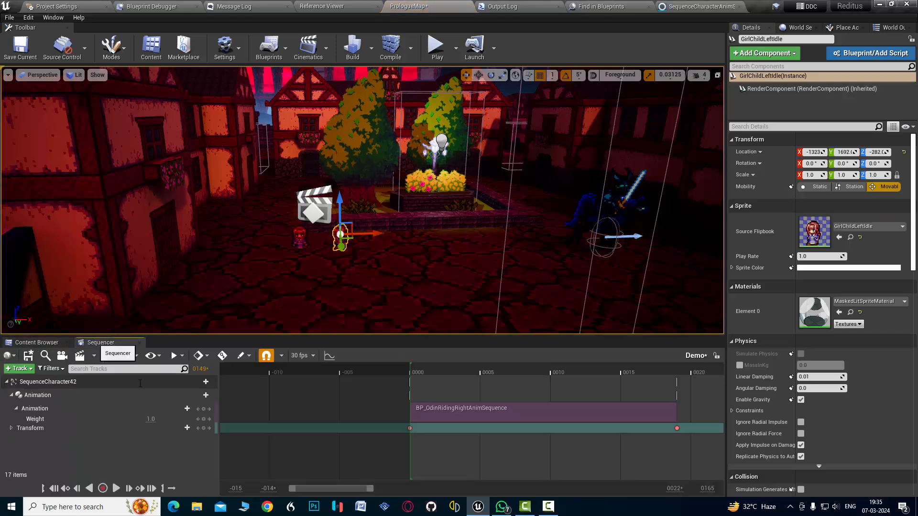
left_click(299, 243)
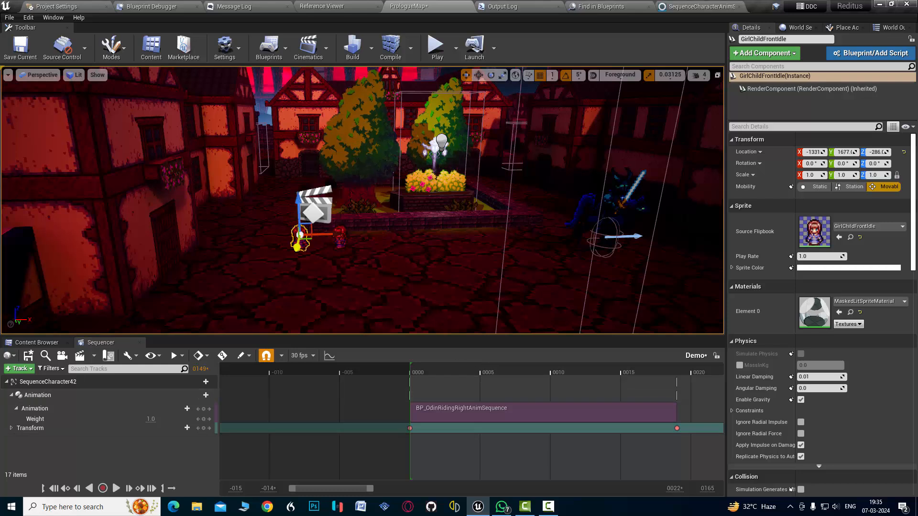
left_click(340, 240)
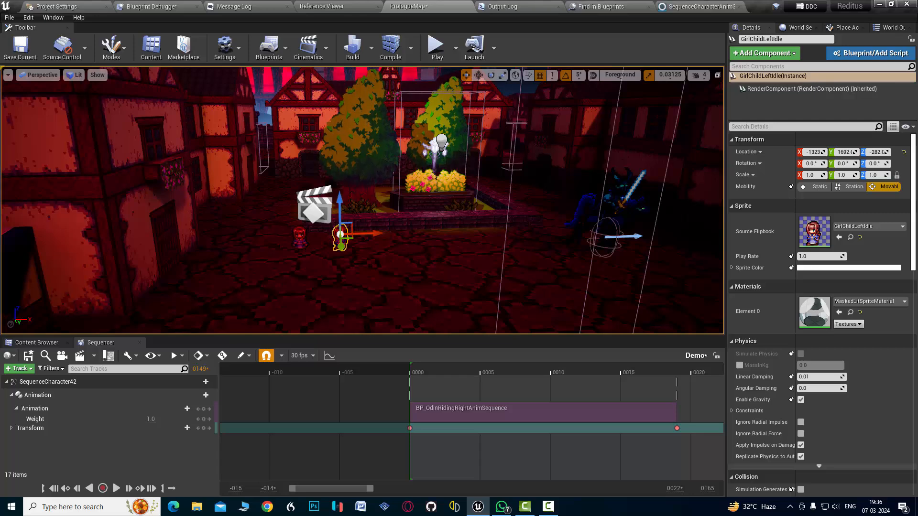
Select the riding character and move it back along X to the left-facing girl sprite near its starting point.
left_click(608, 210)
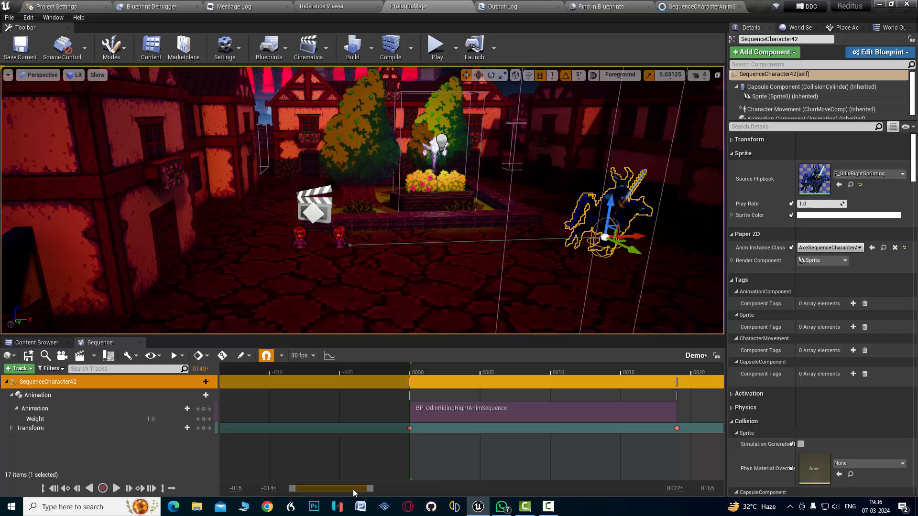
left_click_drag(353, 489, 368, 490)
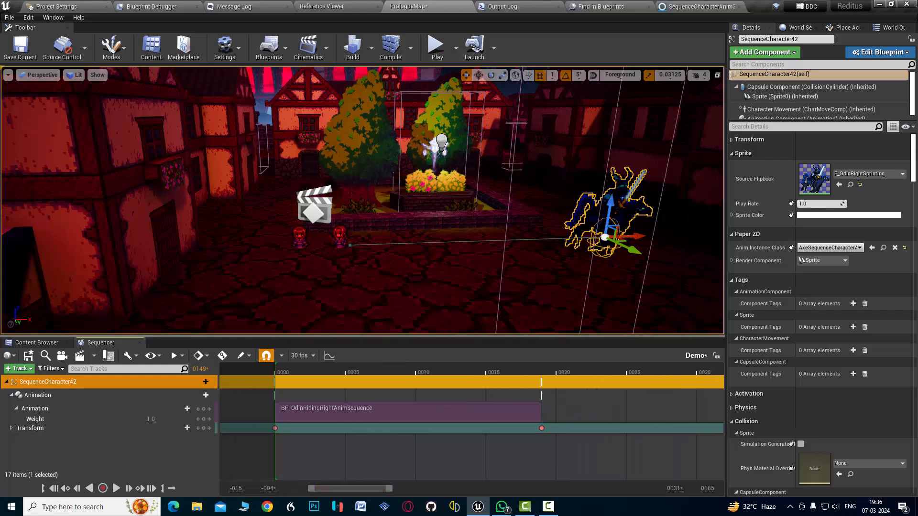
left_click_drag(632, 236, 401, 244)
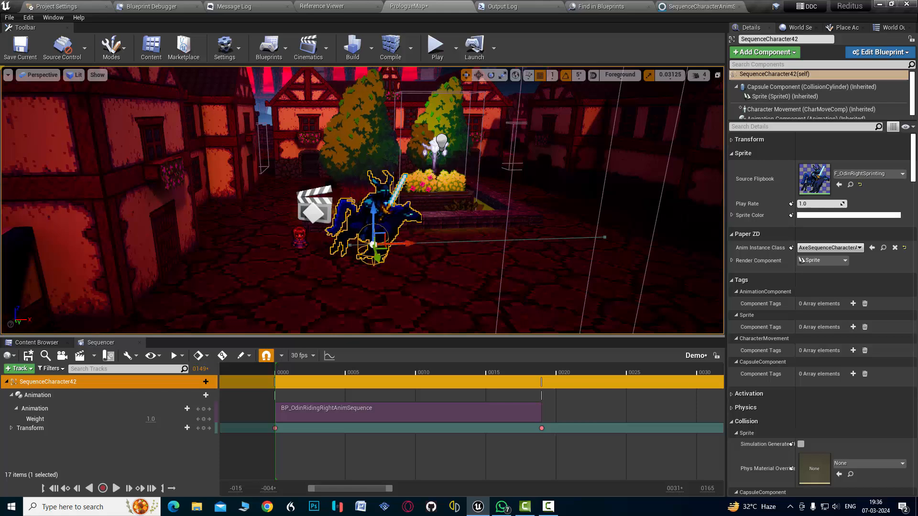
Search the placeable actors for "cine", place a Cine Camera Actor in the square, and rotate it to face the statue.
left_click(845, 28)
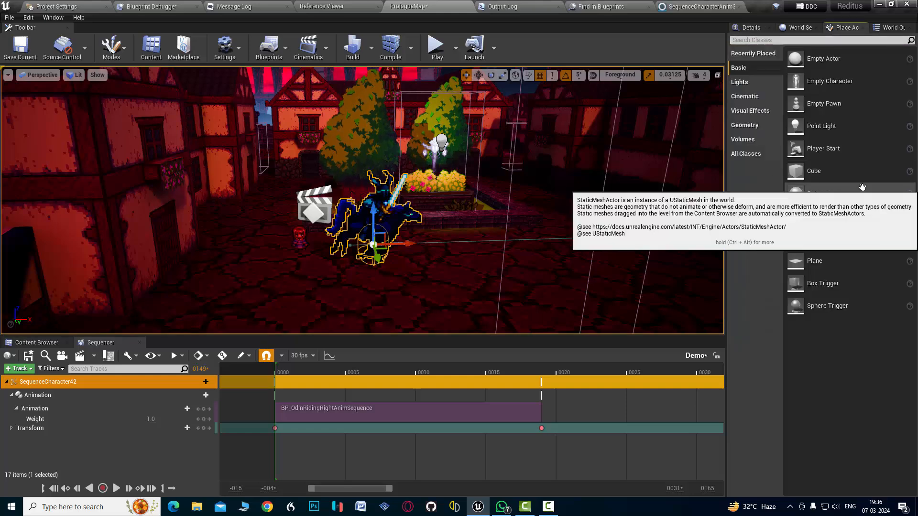
left_click(745, 41)
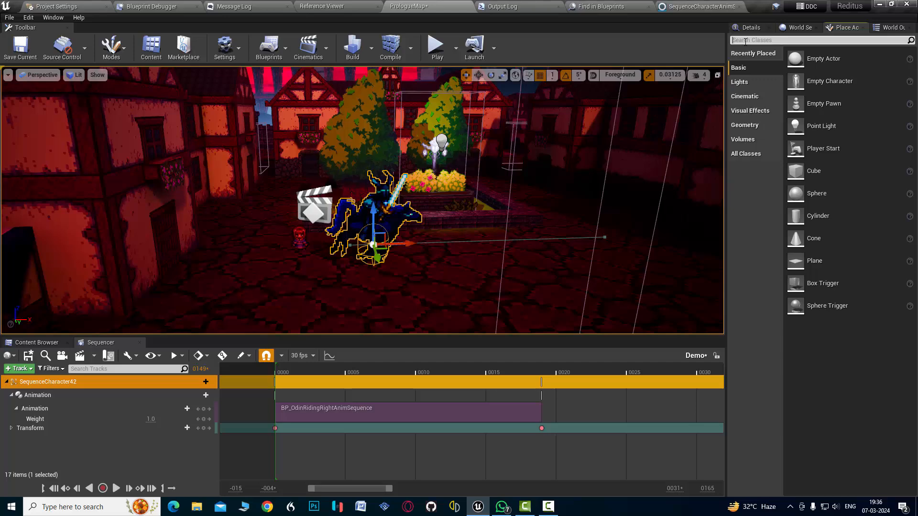
type("cine")
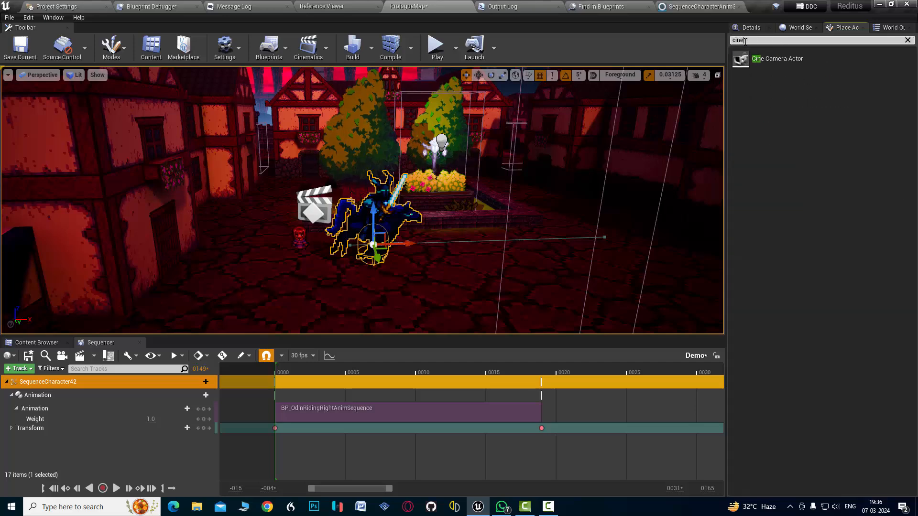
left_click_drag(741, 58, 504, 194)
key("e")
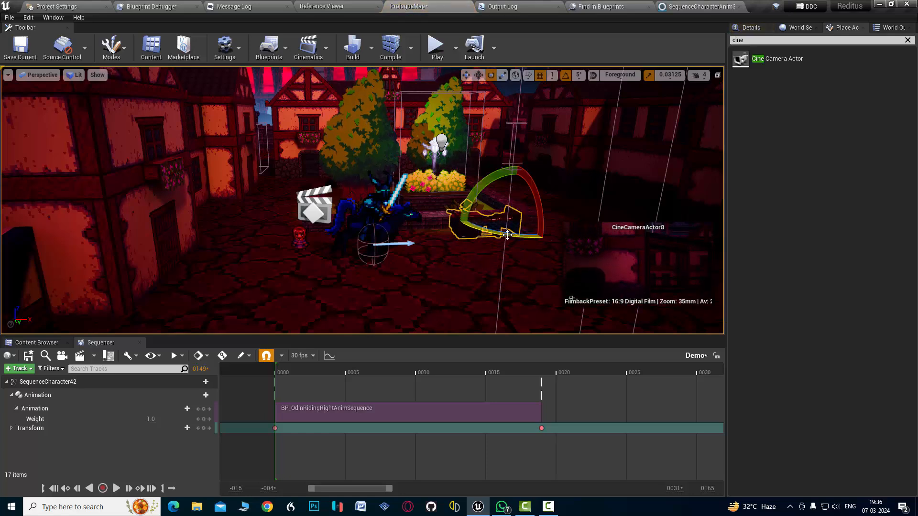
left_click_drag(507, 234, 555, 234)
Pull the cine camera back along Y beyond the stairs so its view frames the riding character, the statue and both trees.
scroll(511, 236, "down", 5)
key("w")
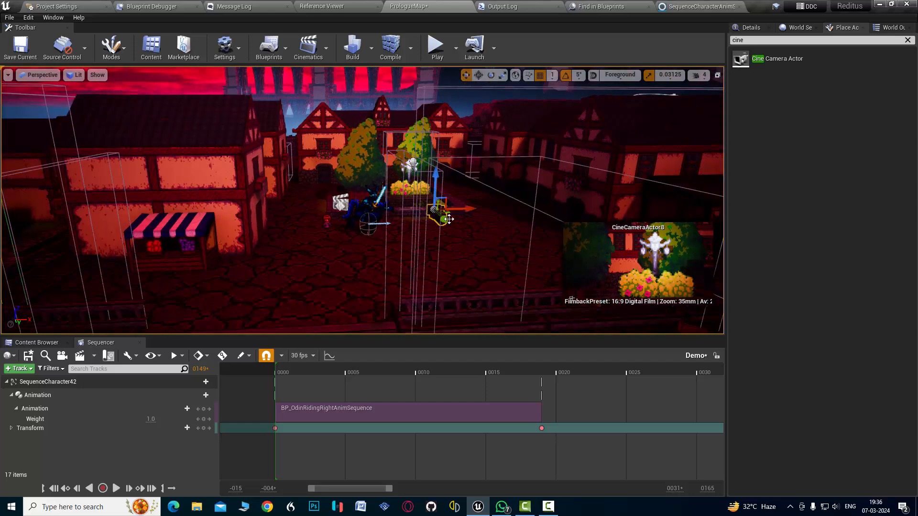
left_click_drag(448, 219, 507, 276)
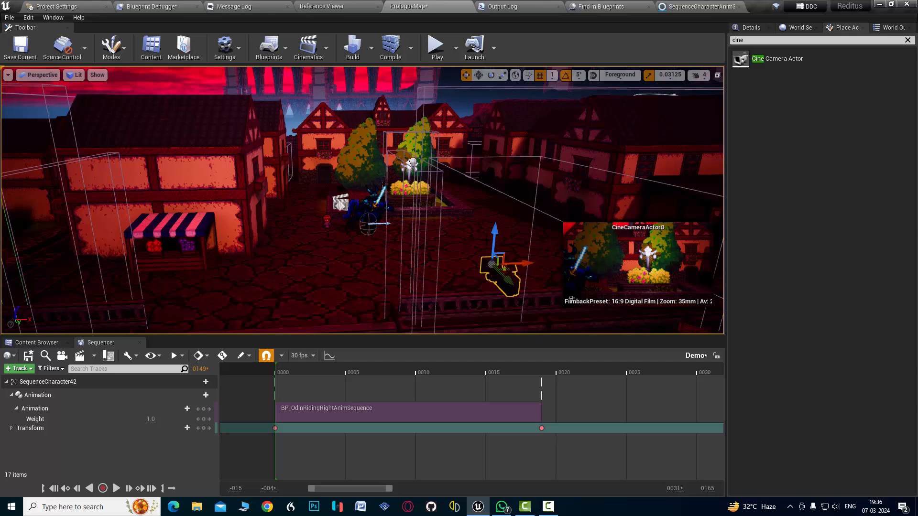
left_click_drag(503, 282, 526, 305)
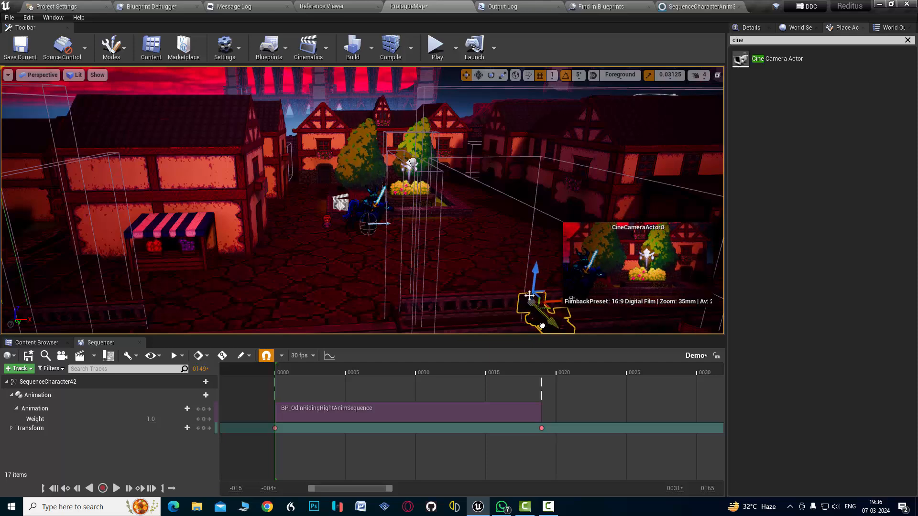
scroll(521, 273, "down", 4)
left_click_drag(478, 280, 516, 305)
scroll(516, 306, "down", 3)
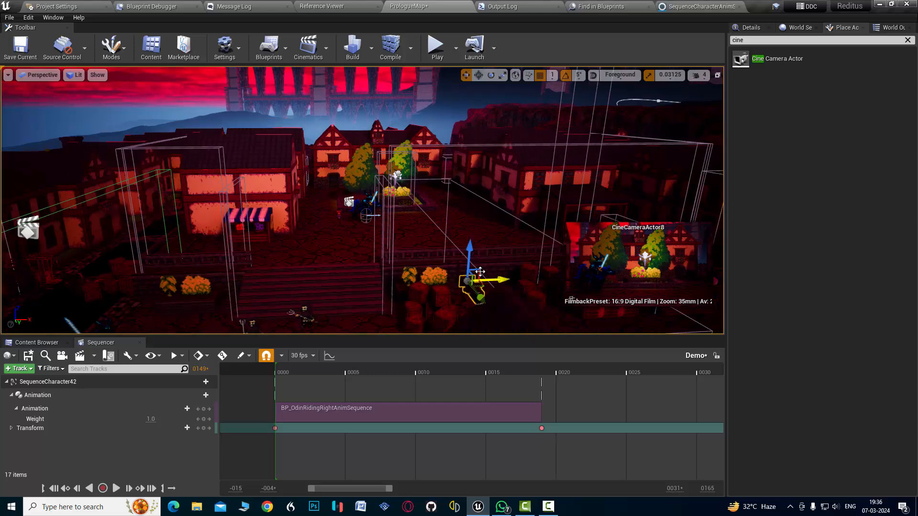
left_click_drag(481, 296, 509, 327)
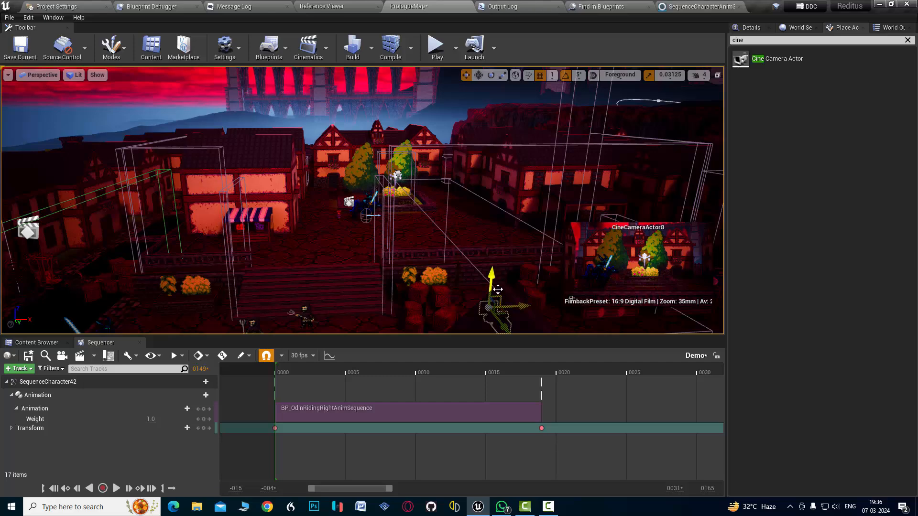
Raise the cine camera slightly along Z in front of the square and add it as an actor to the Demo sequence.
right_click_drag(502, 297, 502, 298)
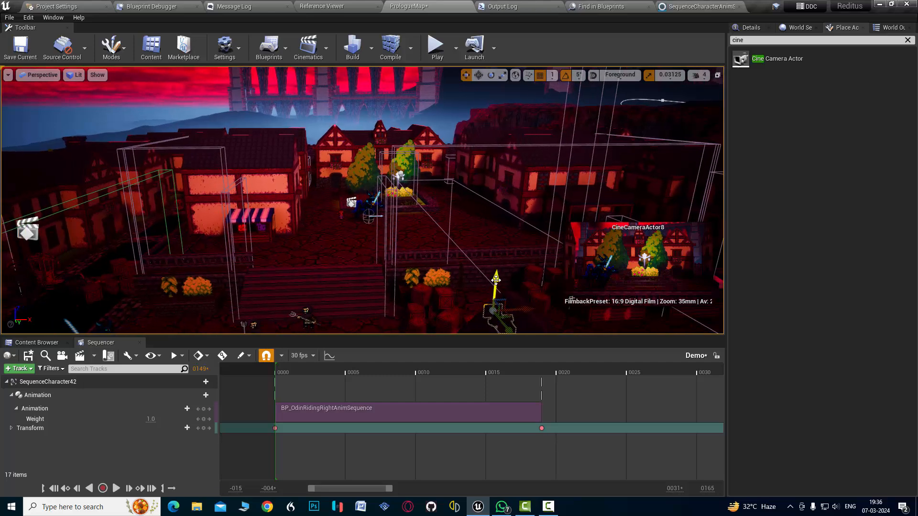
left_click_drag(495, 281, 497, 266)
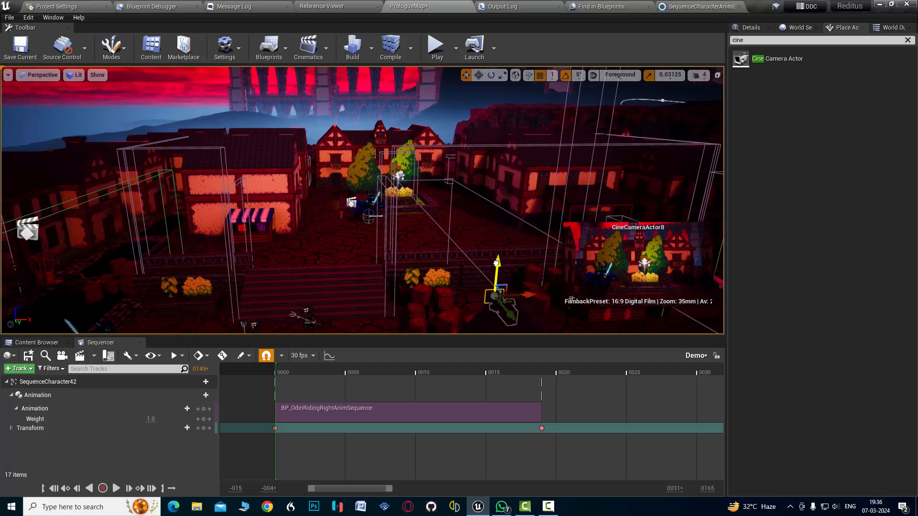
left_click(19, 368)
mouse_move(42, 223)
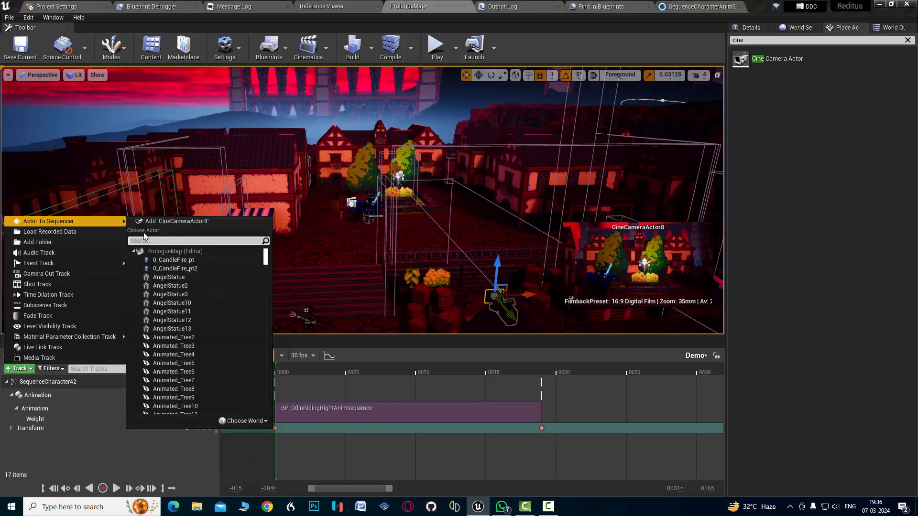
left_click(162, 222)
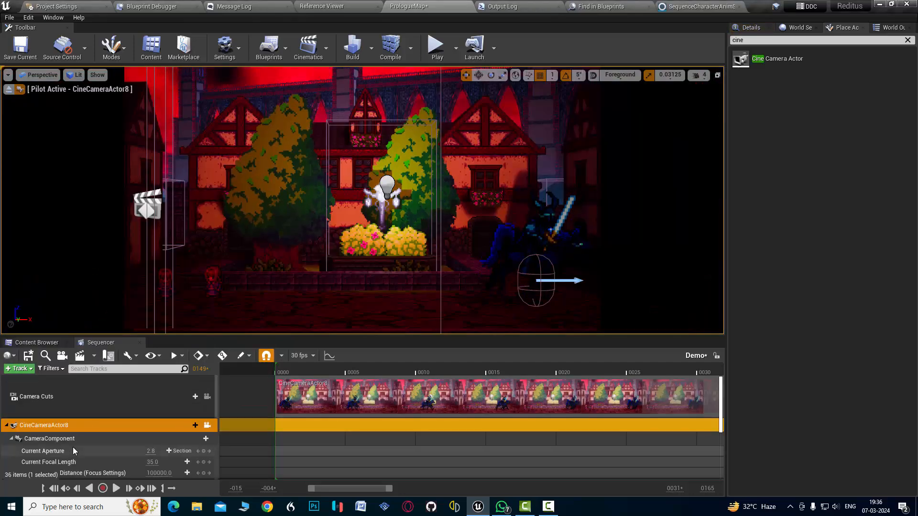
Pilot the cine camera back to a wider framing of the statue, trees and front wall, and play the sequence from its start.
left_click(208, 426)
left_click(207, 425)
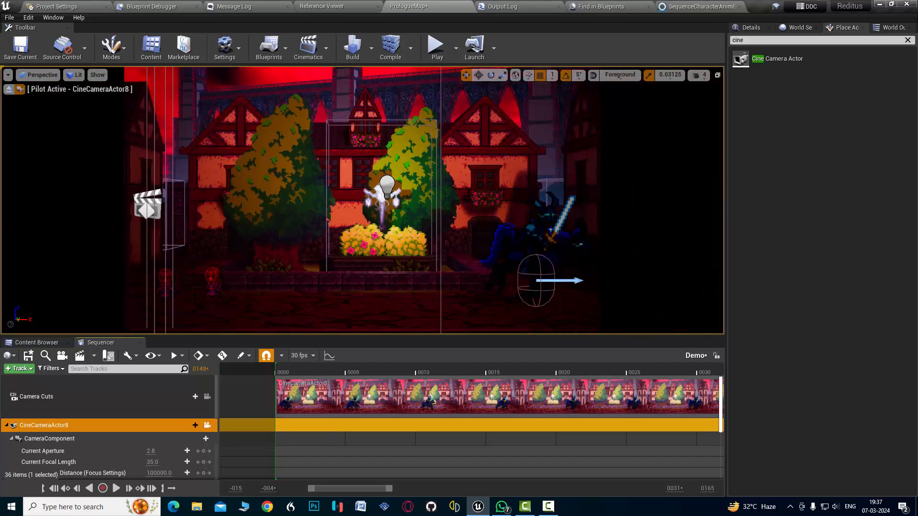
key("s")
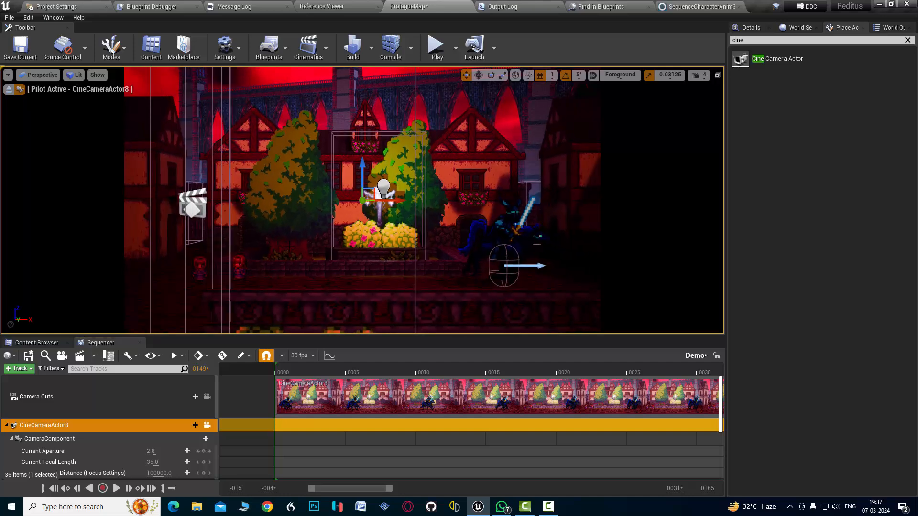
key("d")
key("a")
key("w")
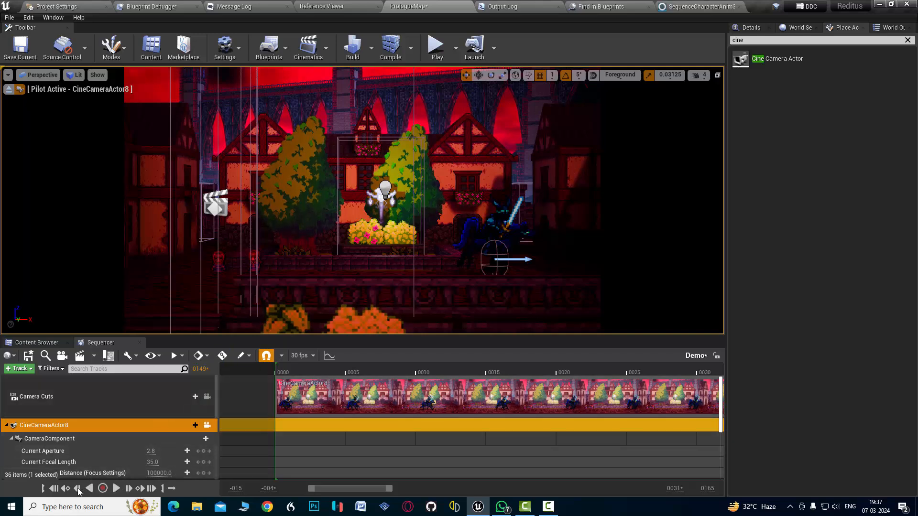
left_click(54, 489)
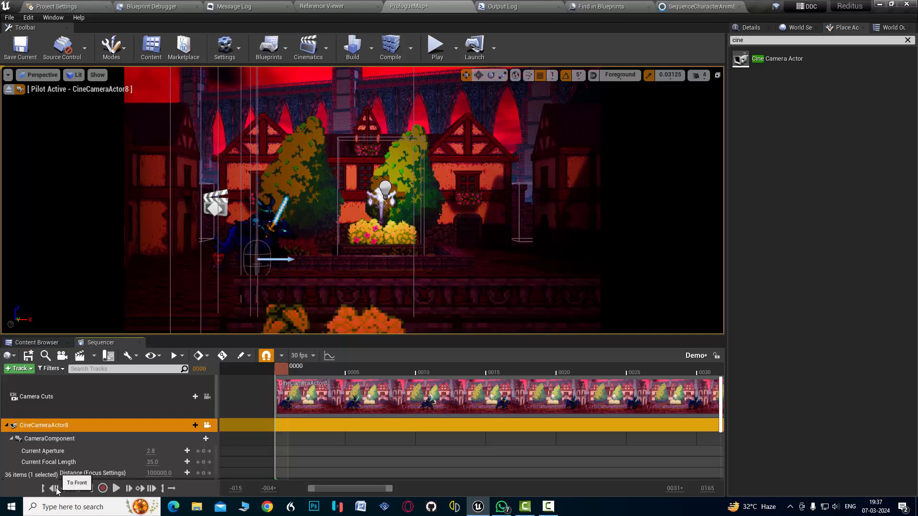
left_click(116, 488)
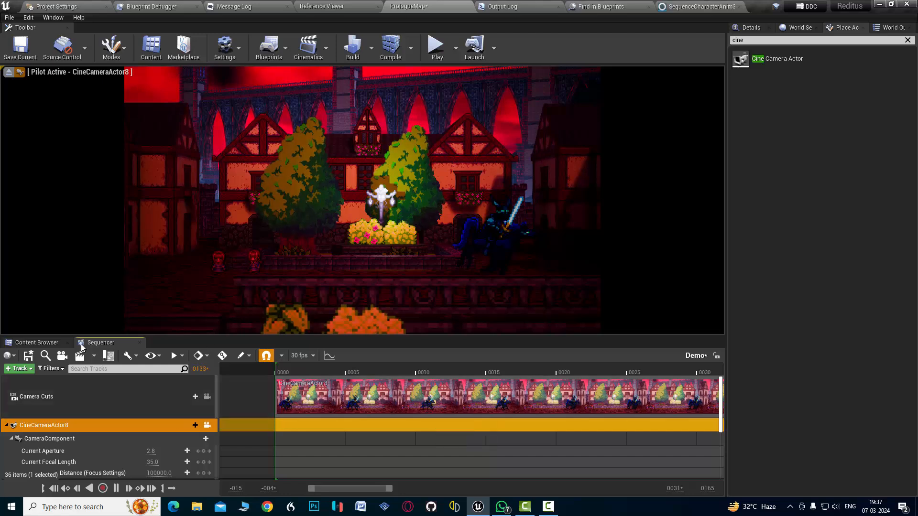
Add a second Animation track with the AxeDieIdle animation to the riding character's Animation component, starting at frame 19.
scroll(230, 452, "down", 3)
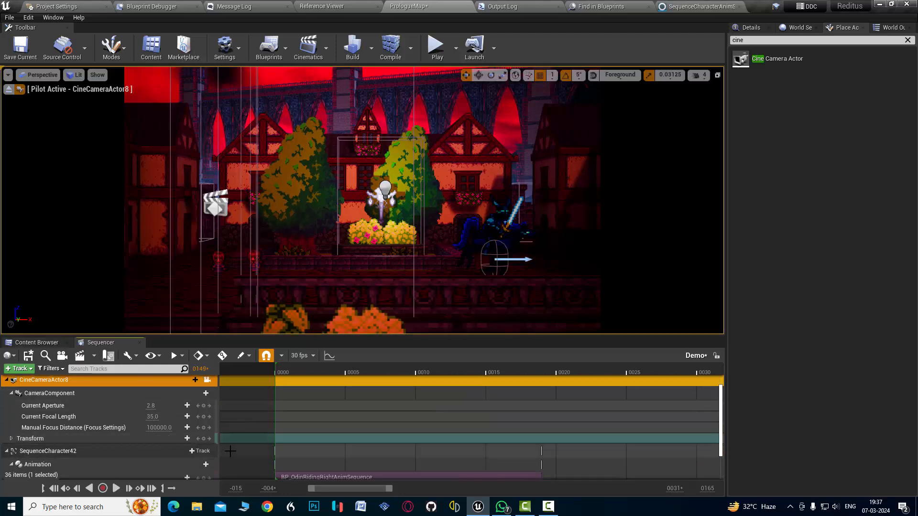
left_click(540, 371)
mouse_move(533, 371)
left_mouse_down()
mouse_move(576, 368)
mouse_move(550, 367)
left_mouse_up()
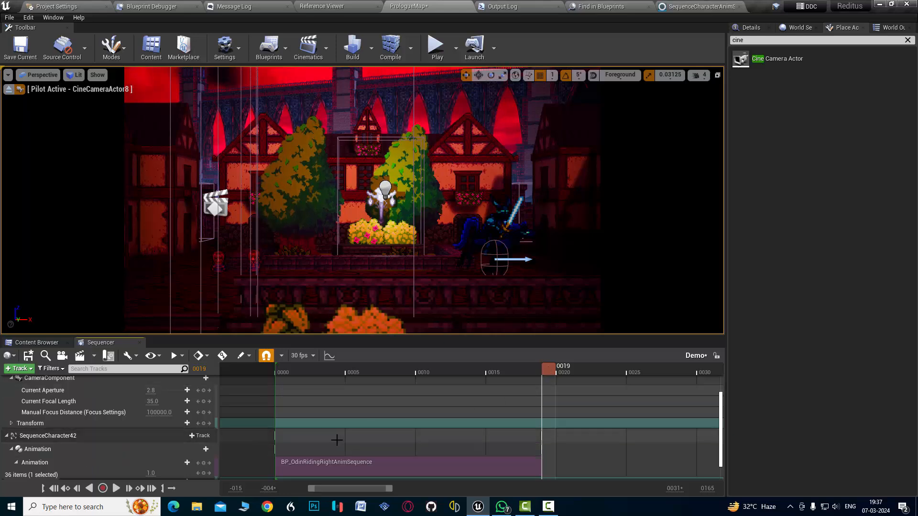
scroll(165, 440, "down", 1)
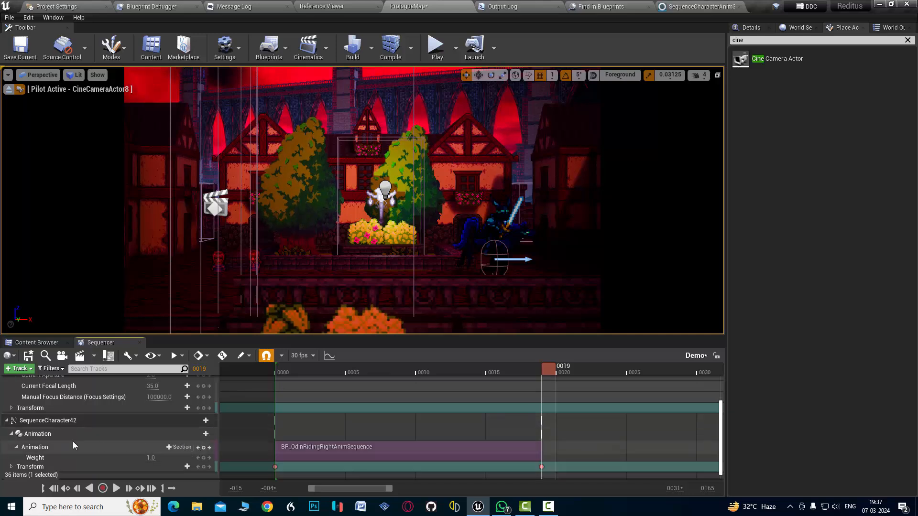
scroll(73, 444, "down", 1)
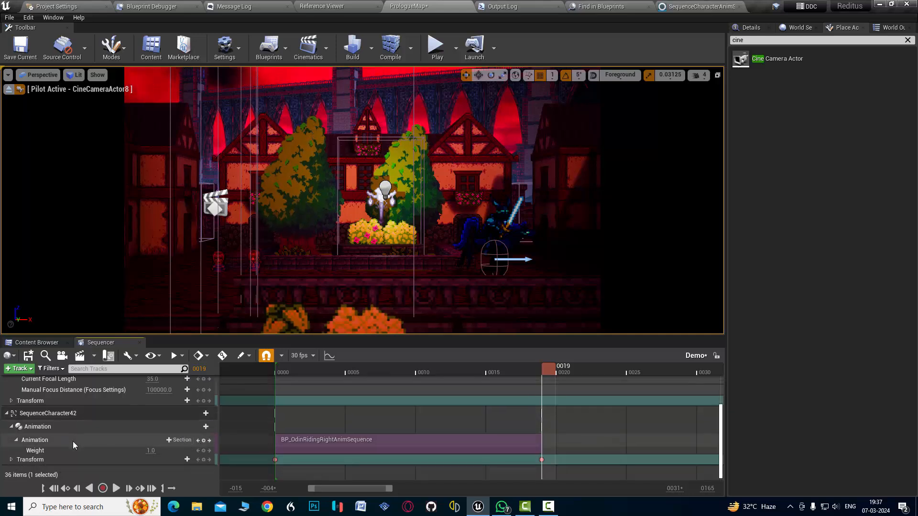
left_click(196, 427)
mouse_move(211, 373)
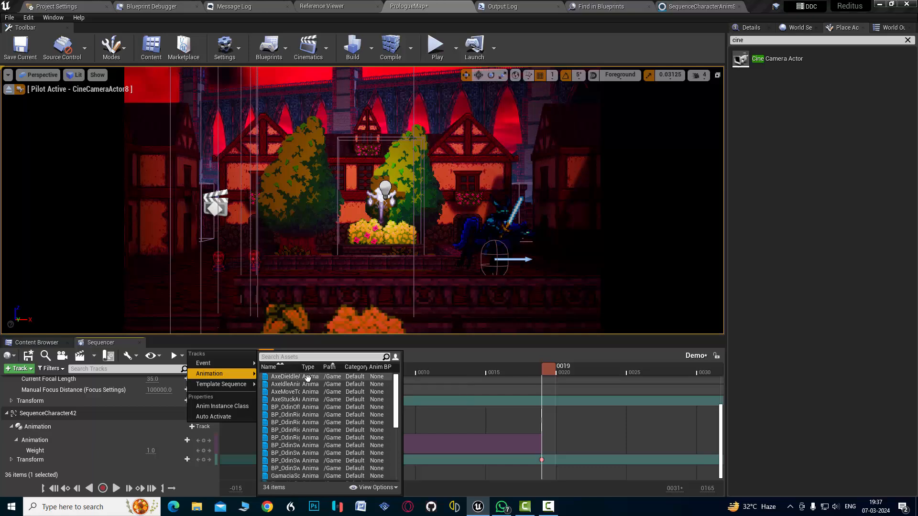
left_click(308, 376)
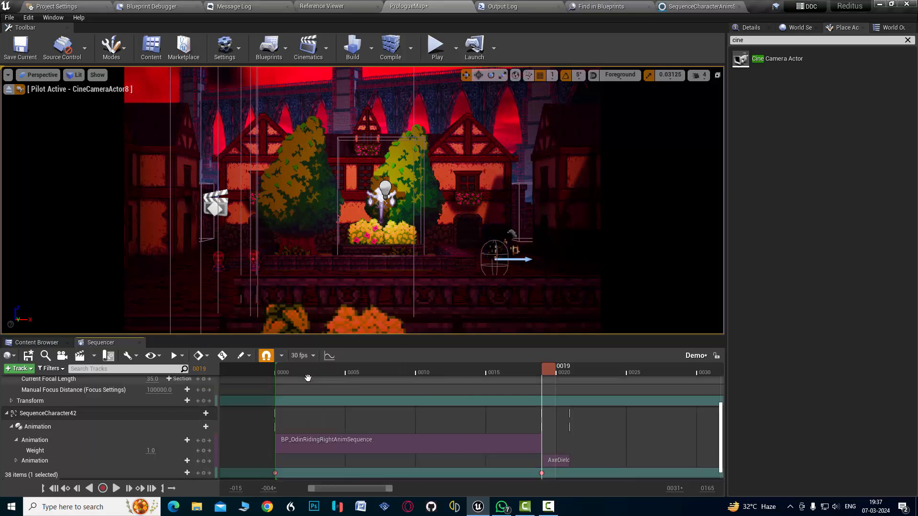
mouse_move(549, 369)
left_mouse_down()
mouse_move(402, 369)
mouse_move(581, 385)
mouse_move(449, 372)
mouse_move(576, 380)
mouse_move(547, 373)
left_mouse_up()
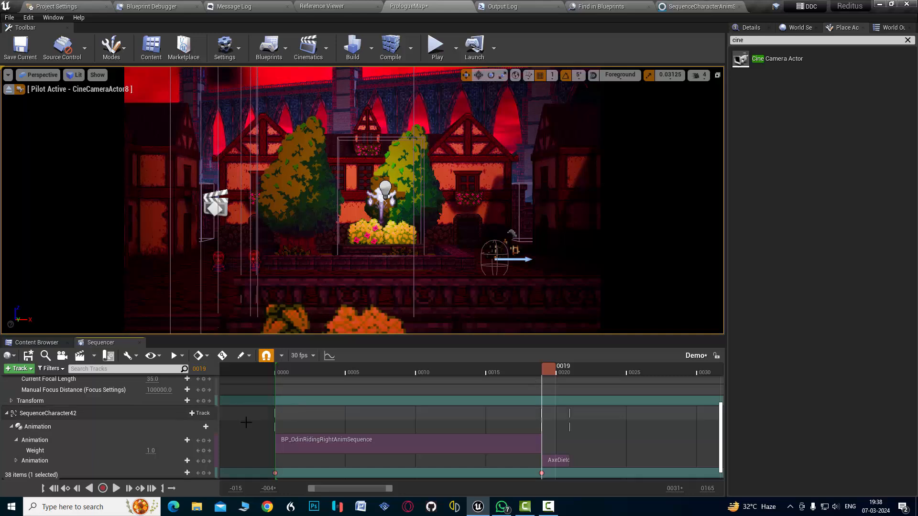
scroll(189, 438, "down", 1)
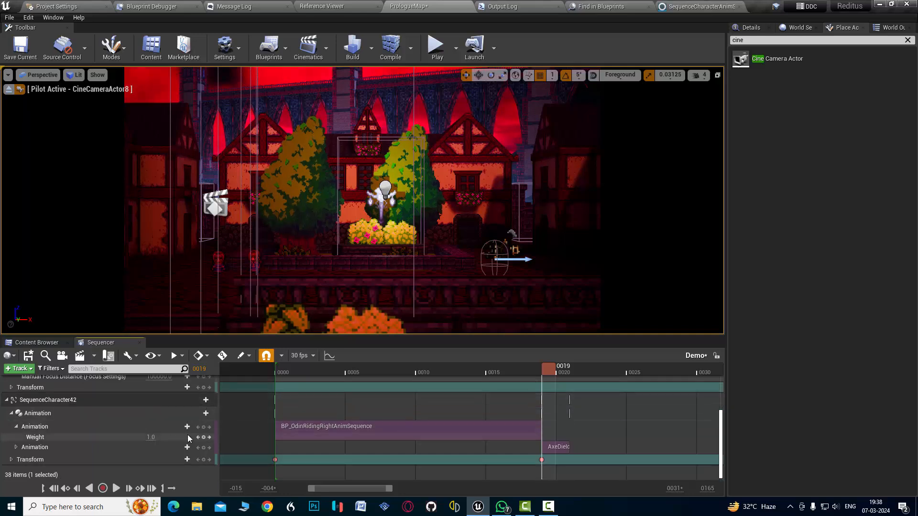